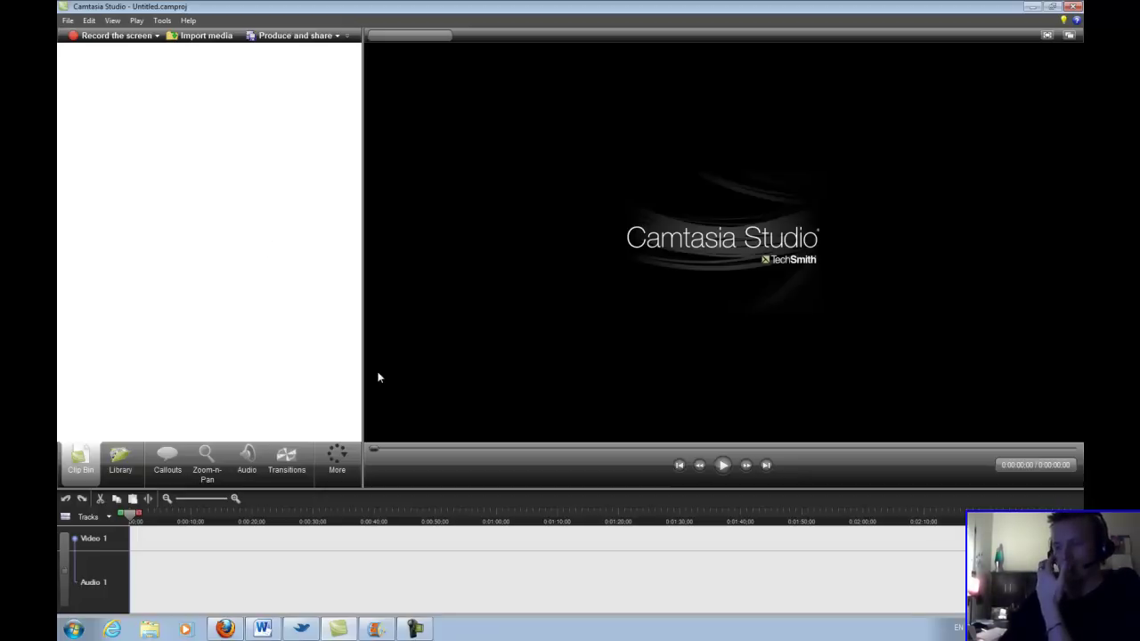
- Import 13.mp4 from E:\Camtasia\Sands of The Coliseum\Episodes into the clip bin
{"action": "left_click", "coordinate": [375, 629]}
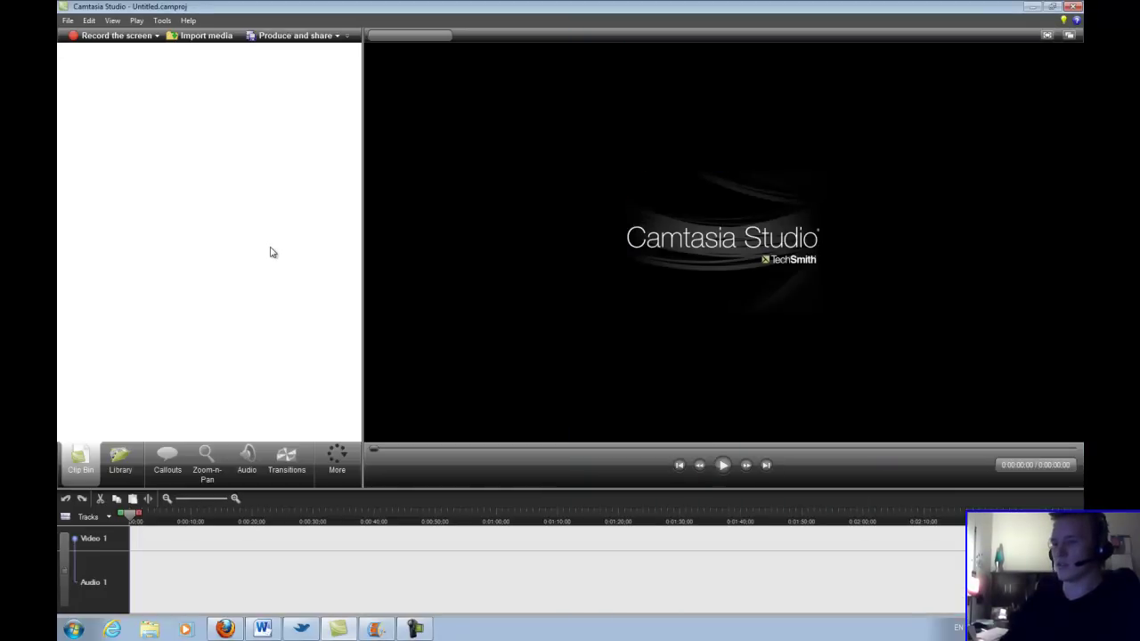
{"action": "left_click", "coordinate": [205, 36]}
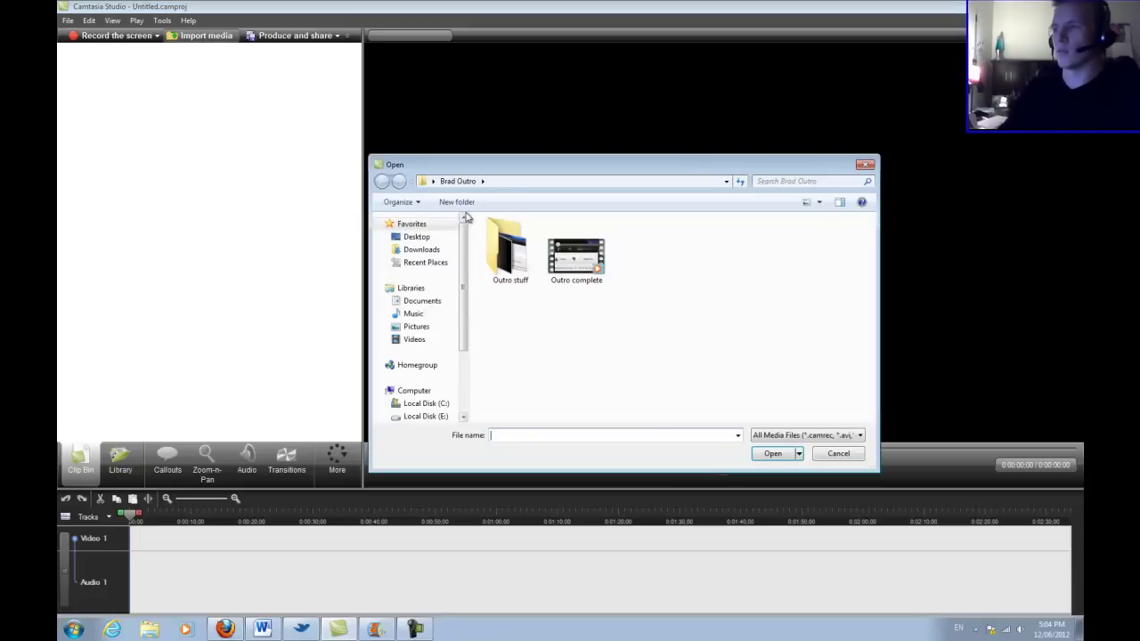
{"action": "scroll", "coordinate": [465, 268], "scroll_direction": "down", "scroll_amount": 2}
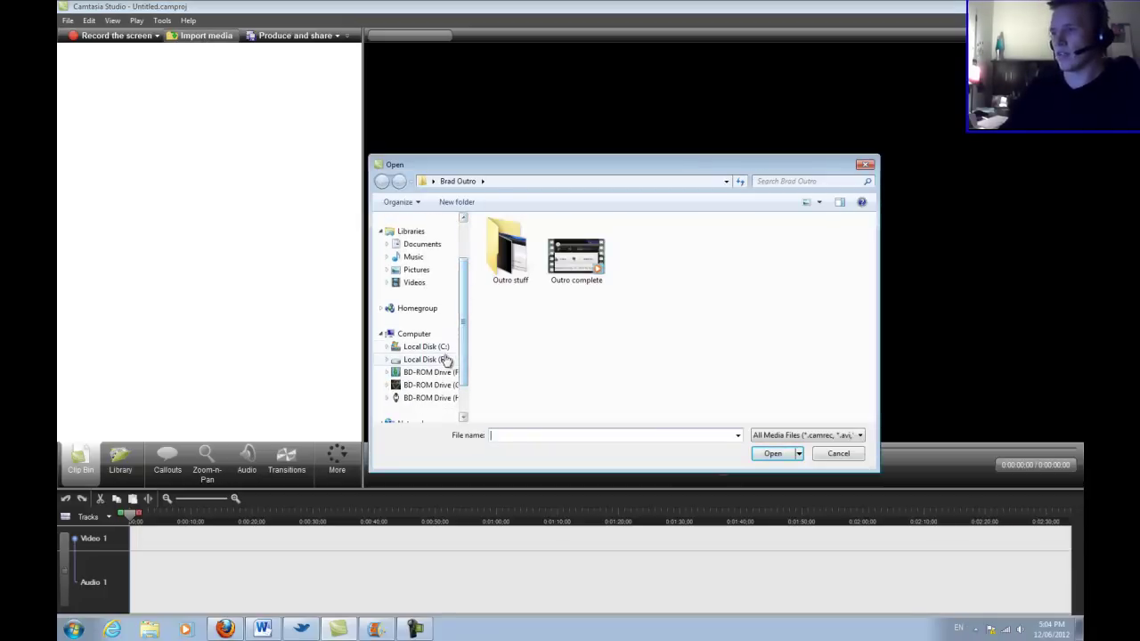
{"action": "left_click", "coordinate": [445, 360]}
{"action": "left_click", "coordinate": [514, 240]}
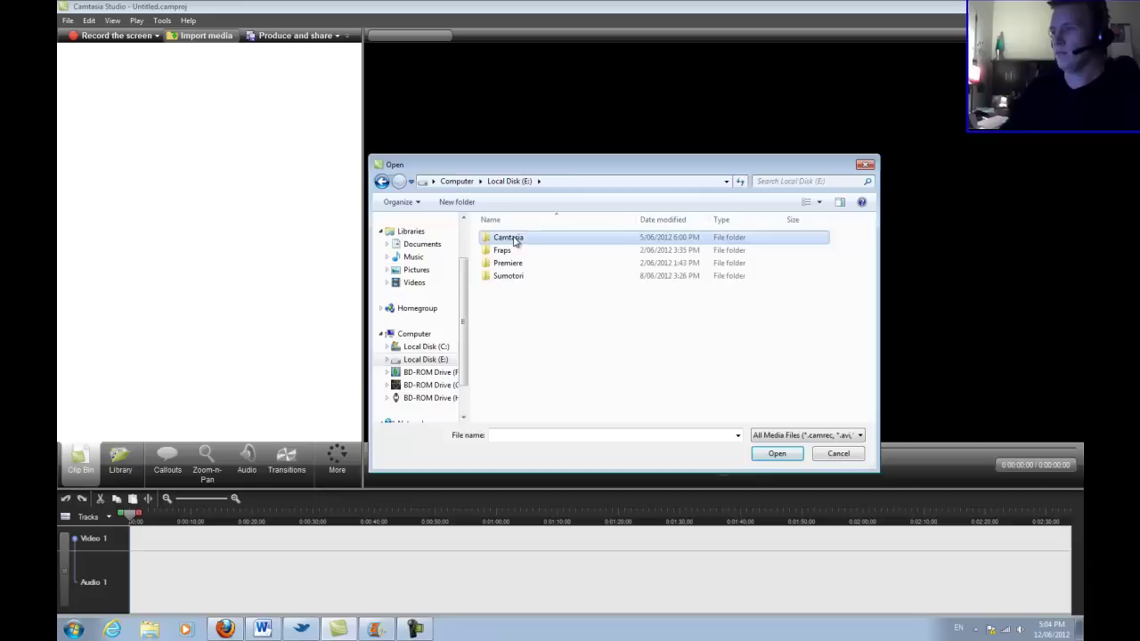
{"action": "double_click", "coordinate": [514, 241]}
{"action": "double_click", "coordinate": [542, 240]}
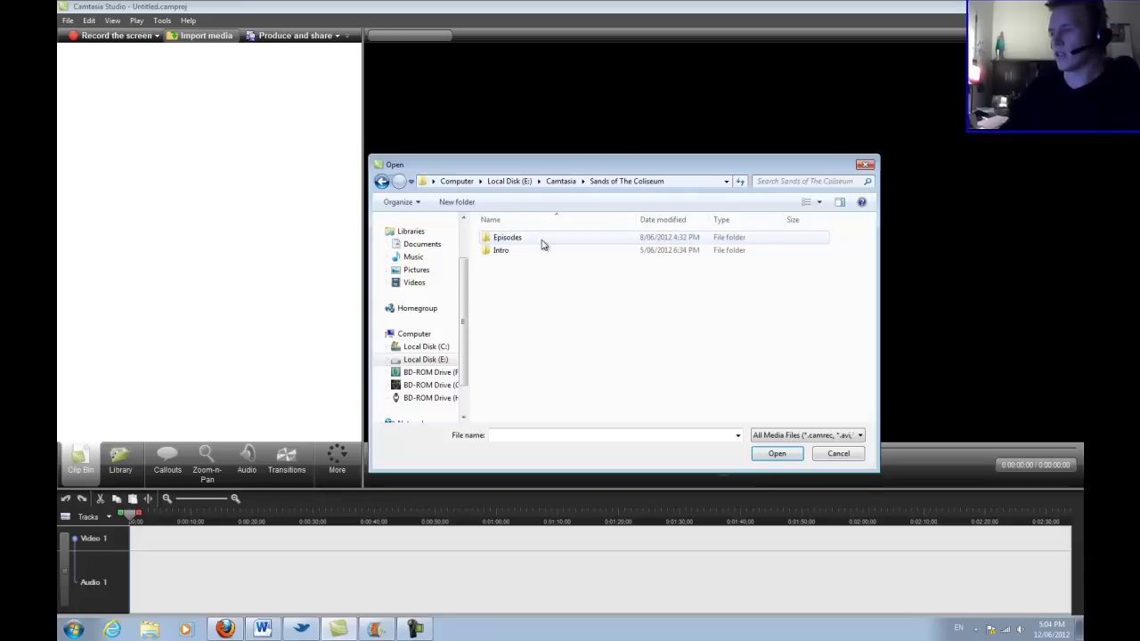
{"action": "left_click", "coordinate": [513, 242]}
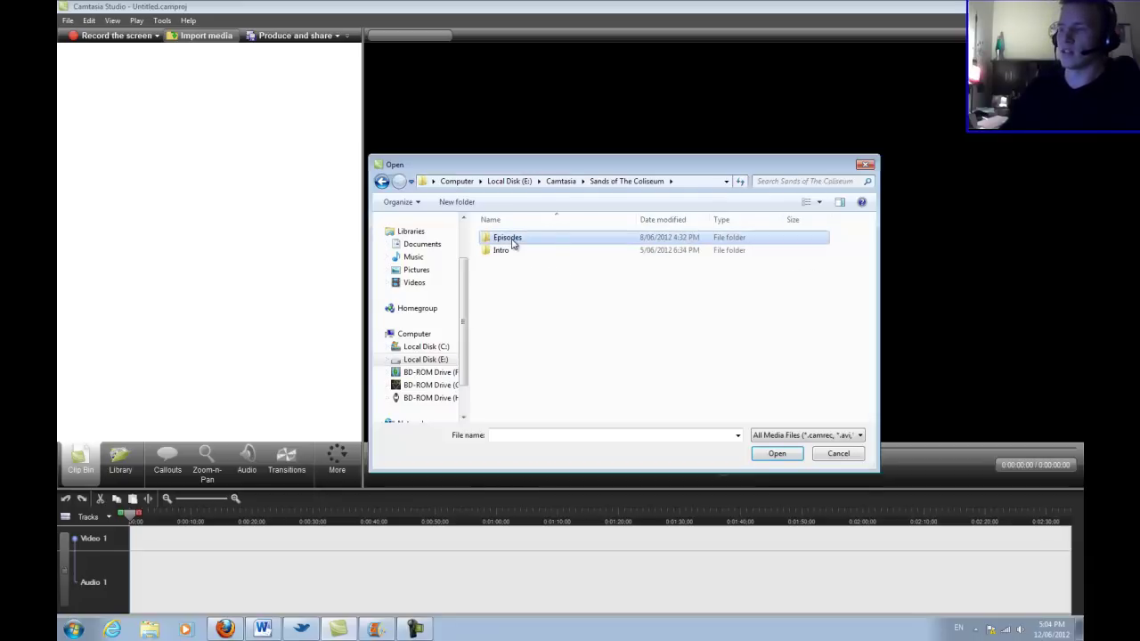
{"action": "double_click", "coordinate": [513, 242]}
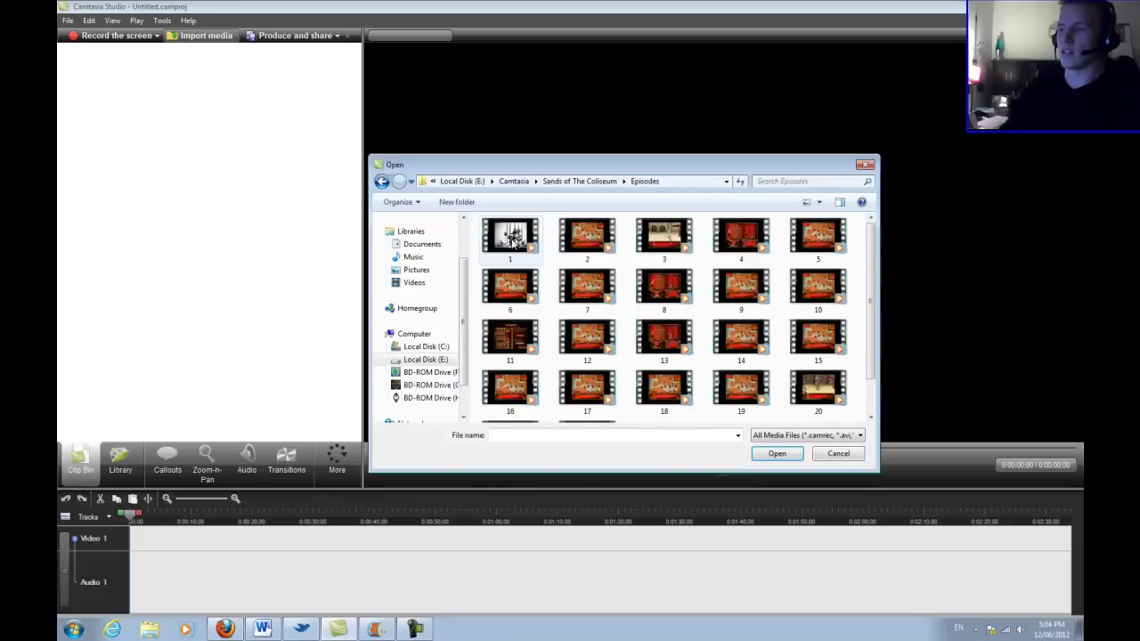
{"action": "left_click", "coordinate": [663, 345]}
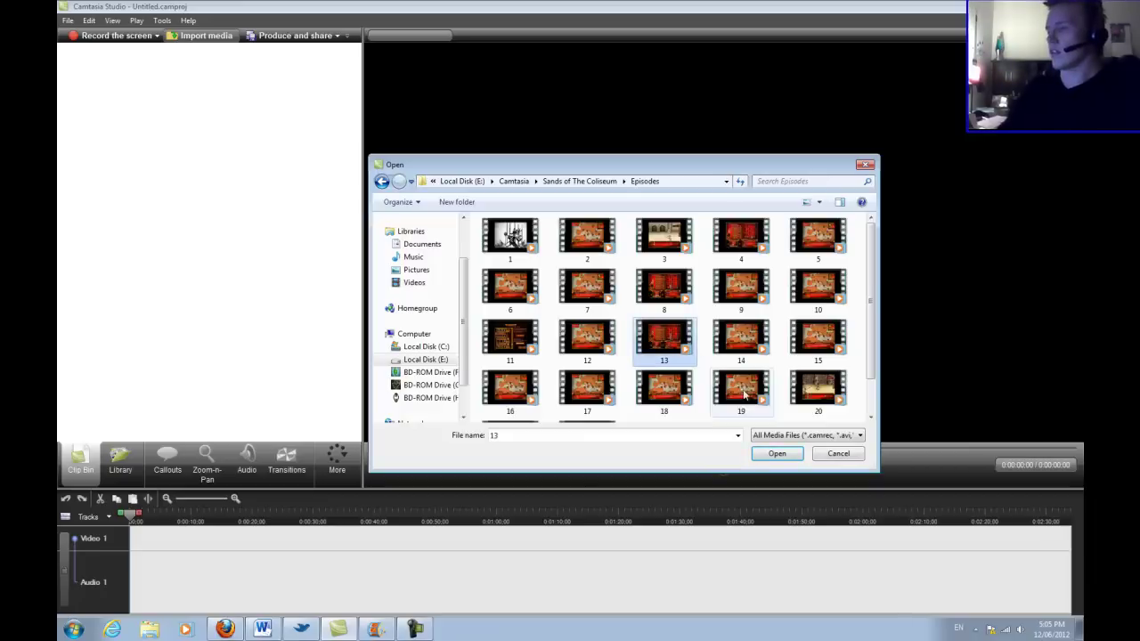
{"action": "left_click", "coordinate": [776, 454]}
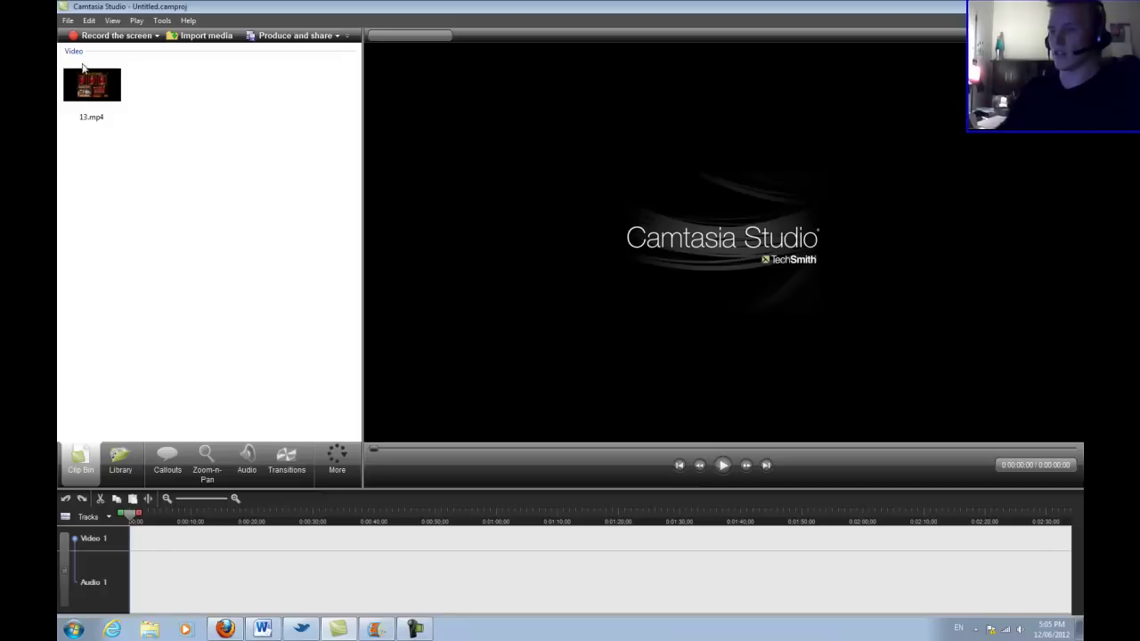
- Add the 13.mp4 clip to the timeline
{"action": "left_click", "coordinate": [85, 92]}
{"action": "right_click", "coordinate": [85, 92]}
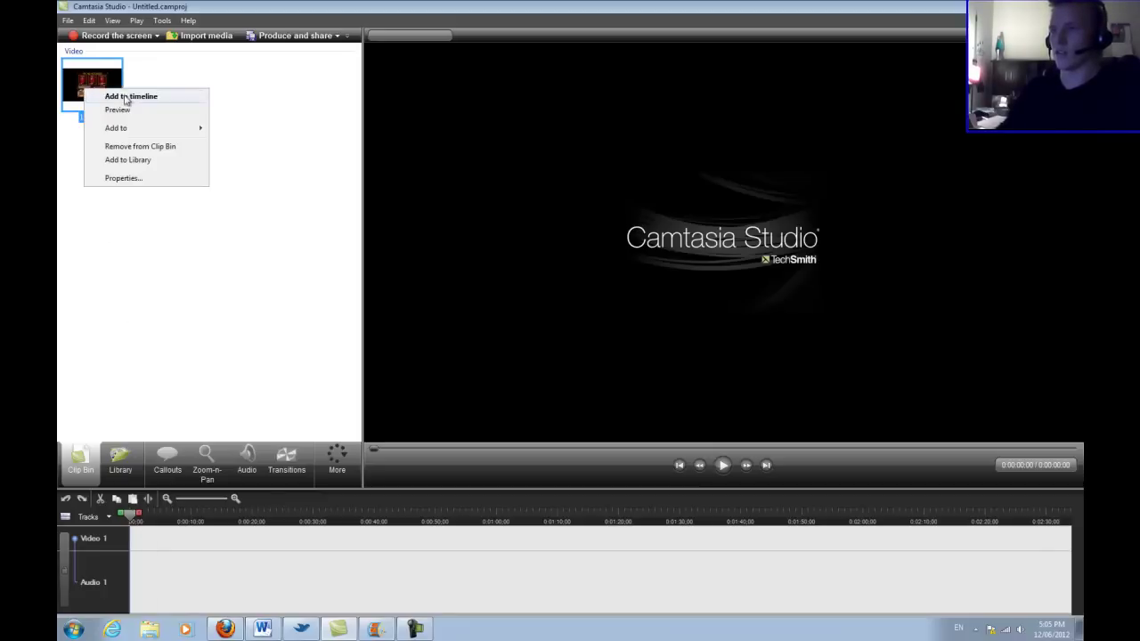
{"action": "left_click", "coordinate": [126, 98]}
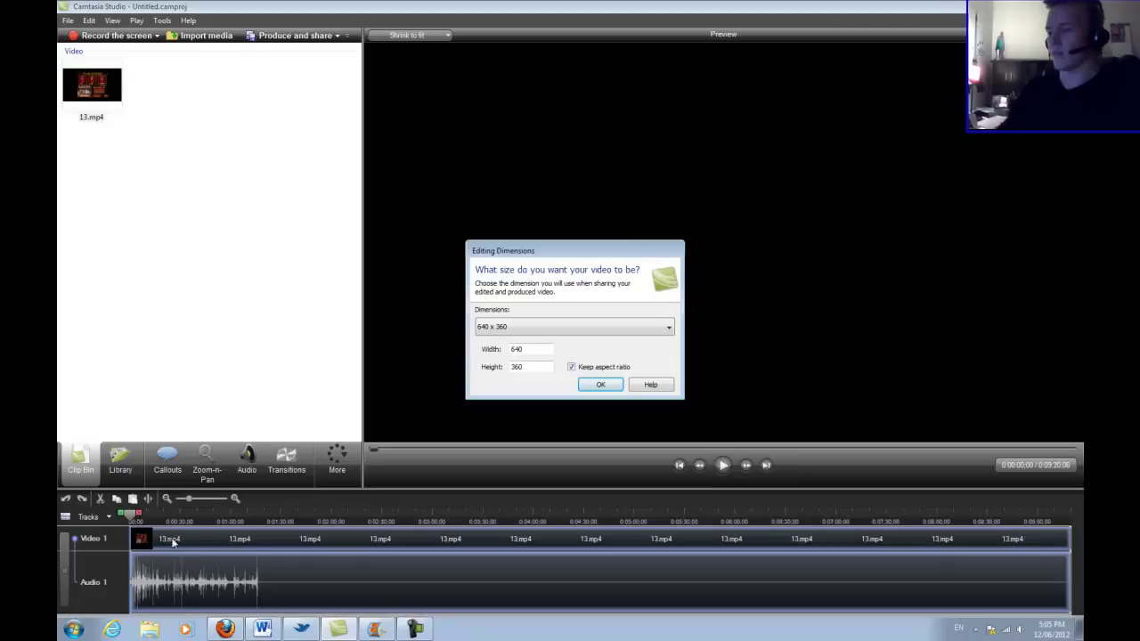
- Set the editing dimensions to 1280 x 720 YouTube & HD
{"action": "left_click", "coordinate": [593, 326]}
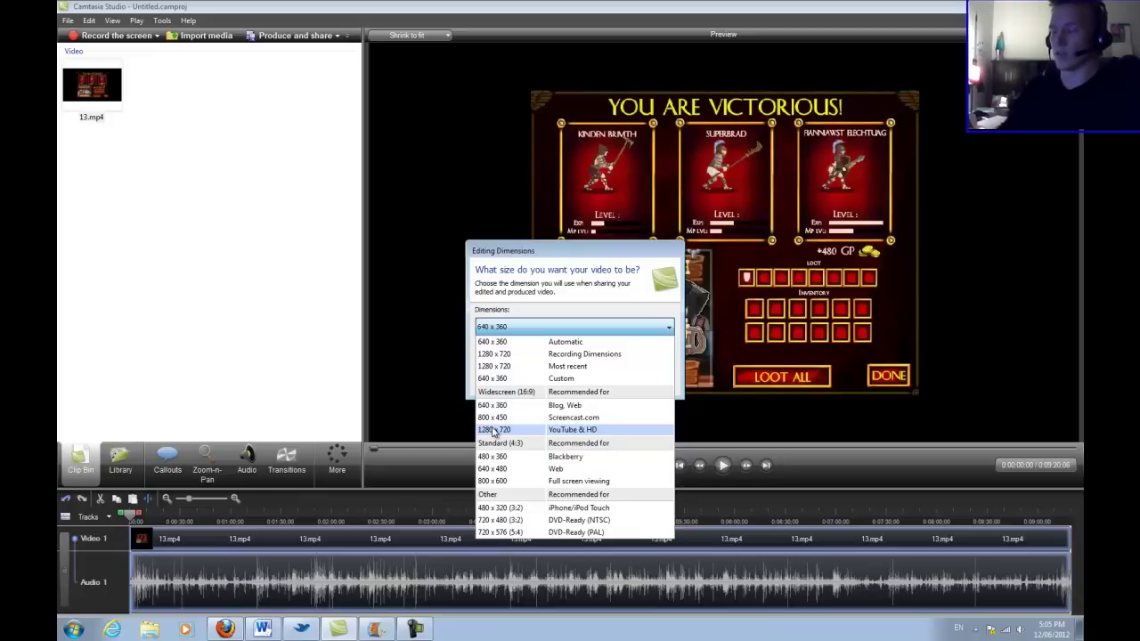
{"action": "left_click", "coordinate": [494, 430]}
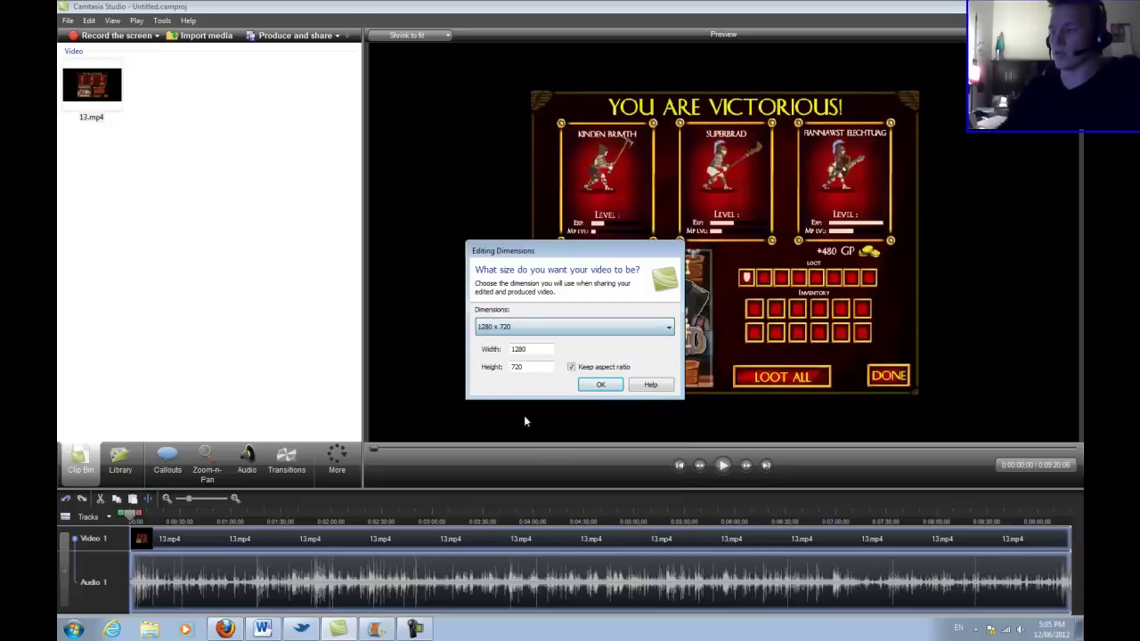
{"action": "left_click", "coordinate": [601, 386]}
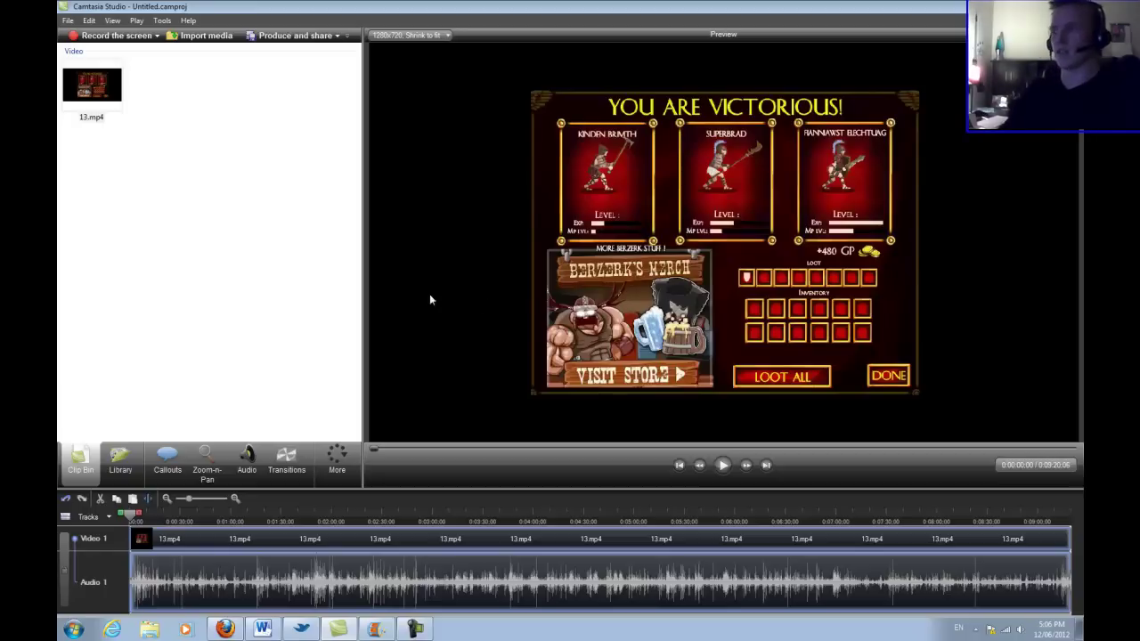
- Import the Ok-Su Station ghost face video from the Desktop
{"action": "left_click", "coordinate": [206, 36]}
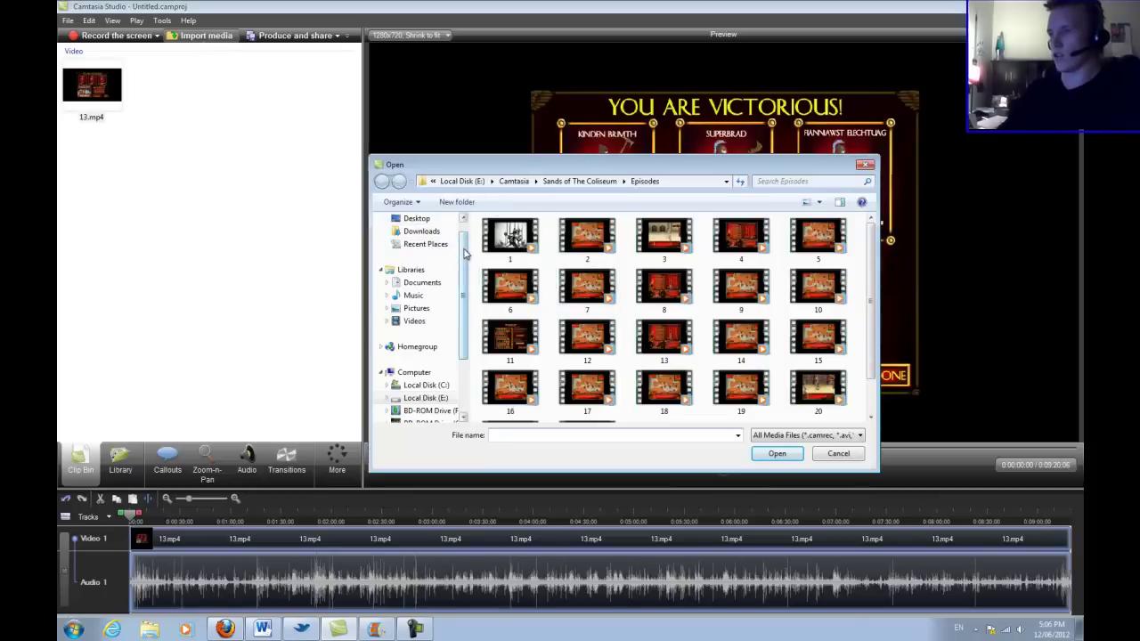
{"action": "scroll", "coordinate": [419, 245], "scroll_direction": "up", "scroll_amount": 1}
{"action": "left_click", "coordinate": [416, 237]}
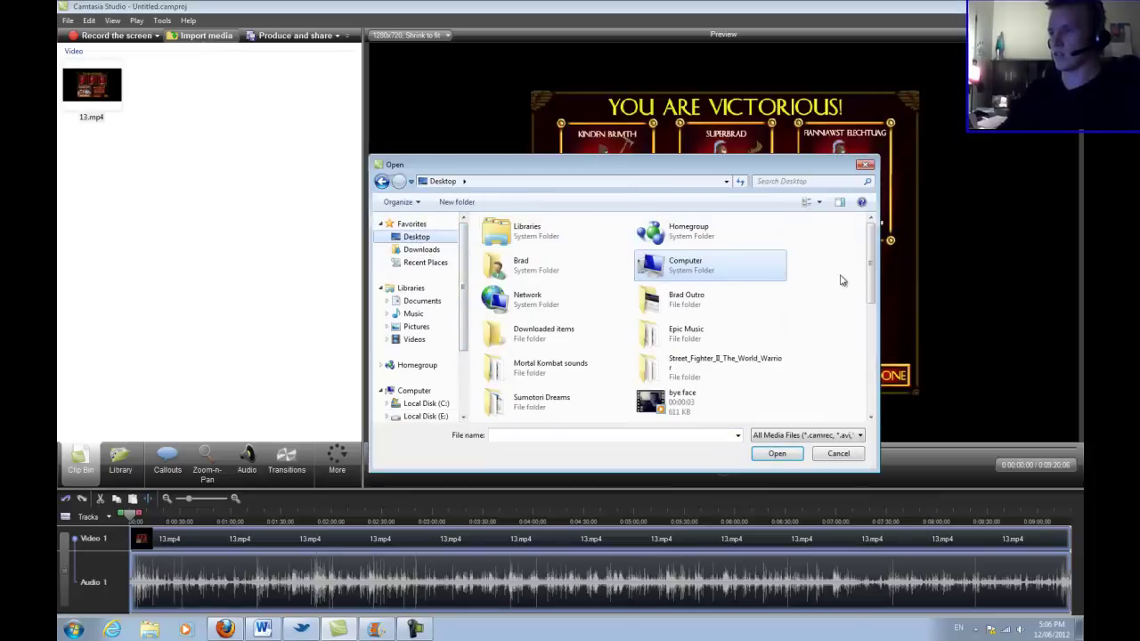
{"action": "scroll", "coordinate": [875, 278], "scroll_direction": "down", "scroll_amount": 2}
{"action": "scroll", "coordinate": [875, 279], "scroll_direction": "down", "scroll_amount": 1}
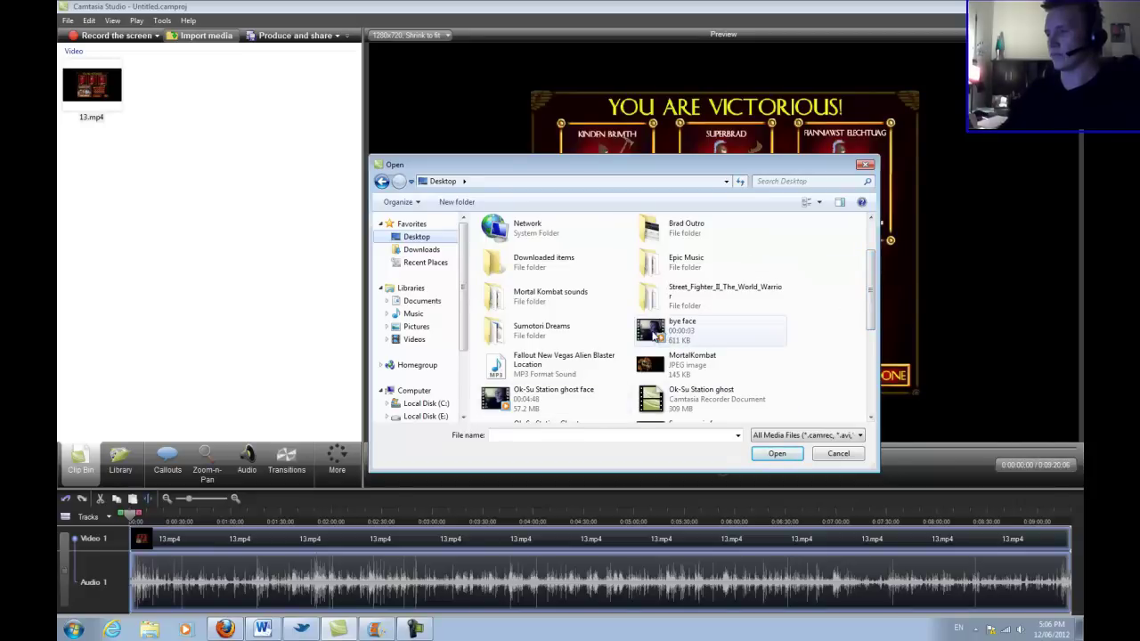
{"action": "left_click", "coordinate": [504, 403]}
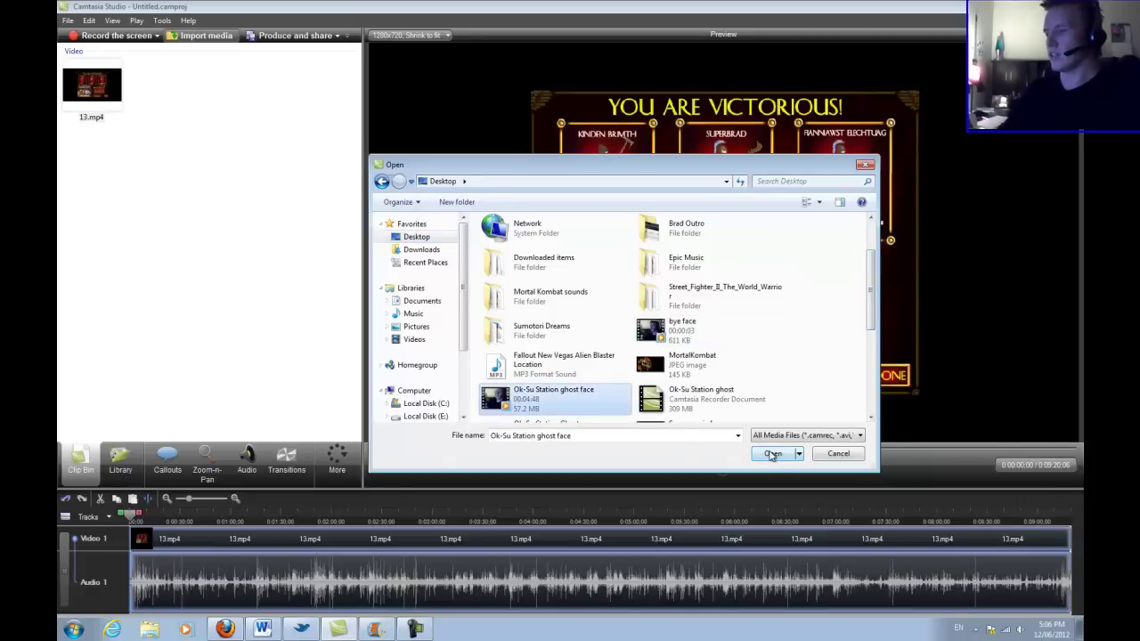
{"action": "left_click", "coordinate": [771, 454]}
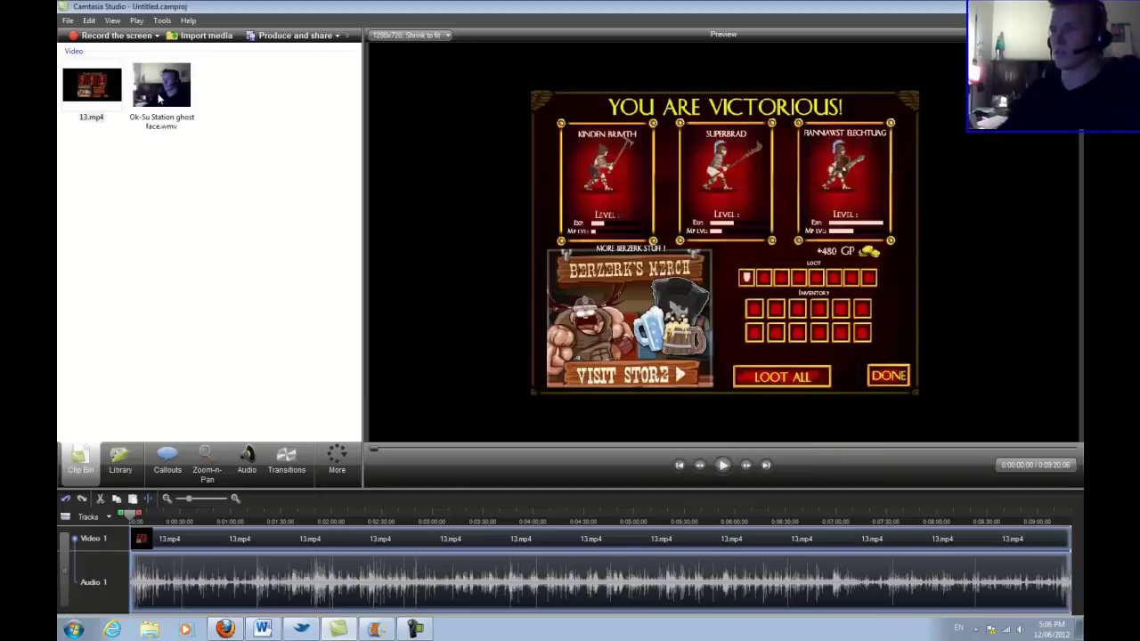
- Add the ghost face clip to the timeline as PIP video
{"action": "right_click", "coordinate": [161, 92]}
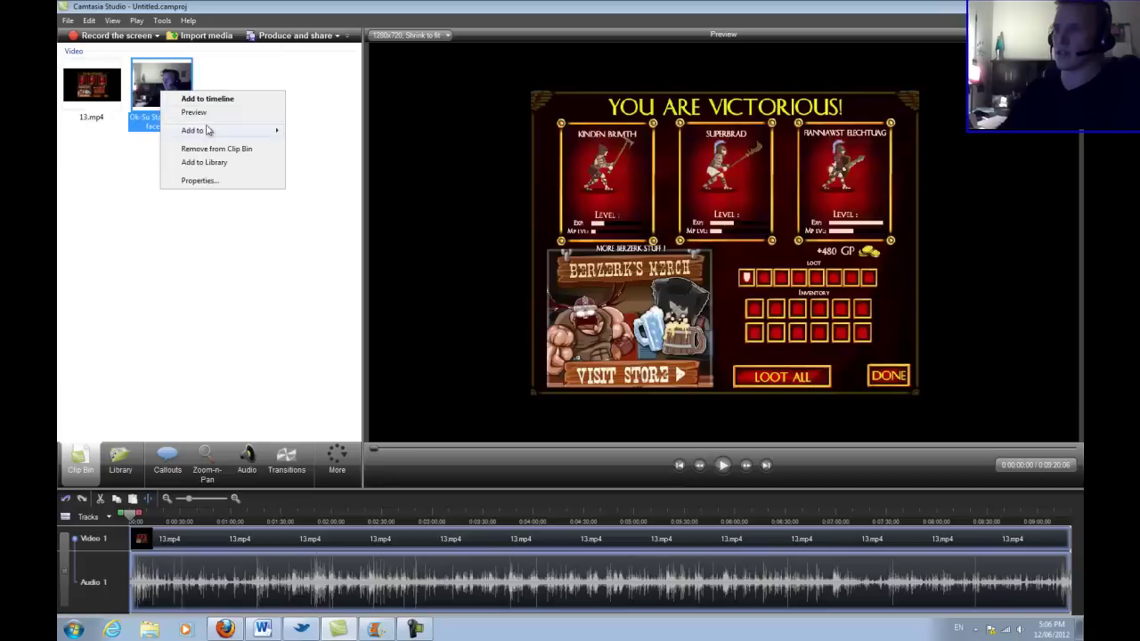
{"action": "mouse_move", "coordinate": [207, 133]}
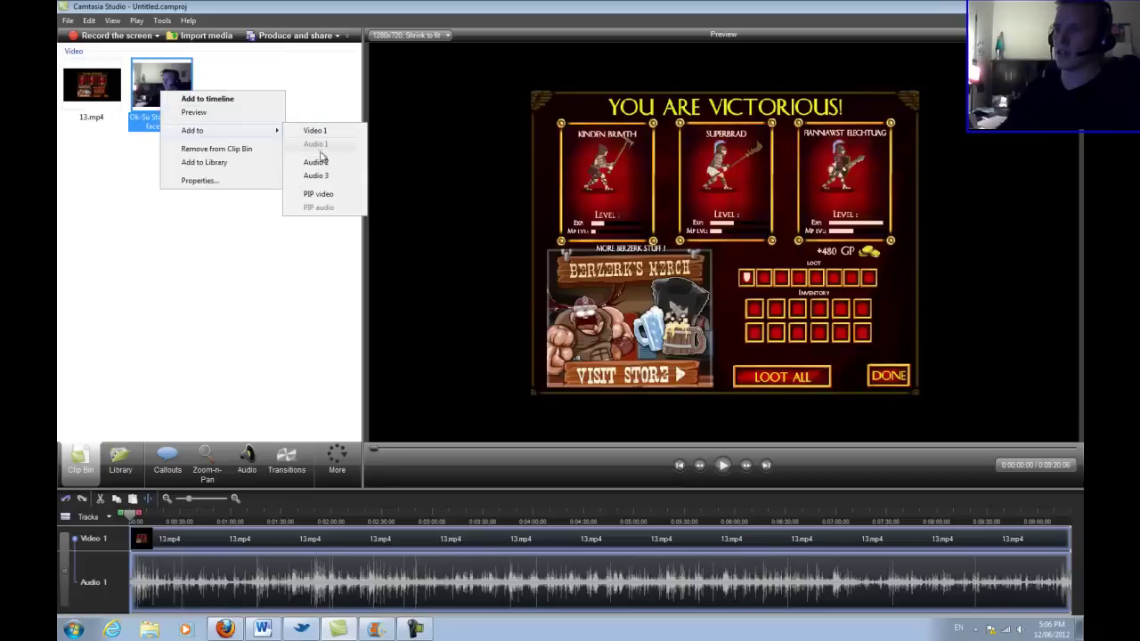
{"action": "left_click", "coordinate": [344, 201]}
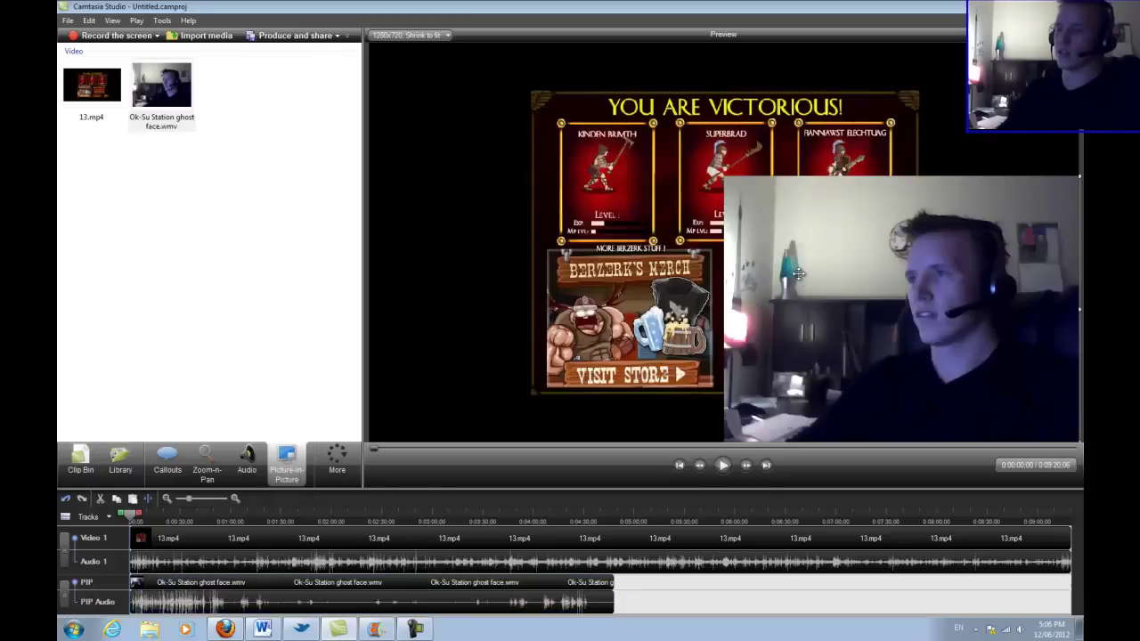
- Resize the webcam overlay to 226 x 170 at X 0, Y 0, with no border
{"action": "left_click", "coordinate": [771, 297]}
{"action": "left_click_drag", "start_coordinate": [827, 253], "coordinate": [992, 385]}
{"action": "left_click_drag", "start_coordinate": [746, 292], "coordinate": [384, 86]}
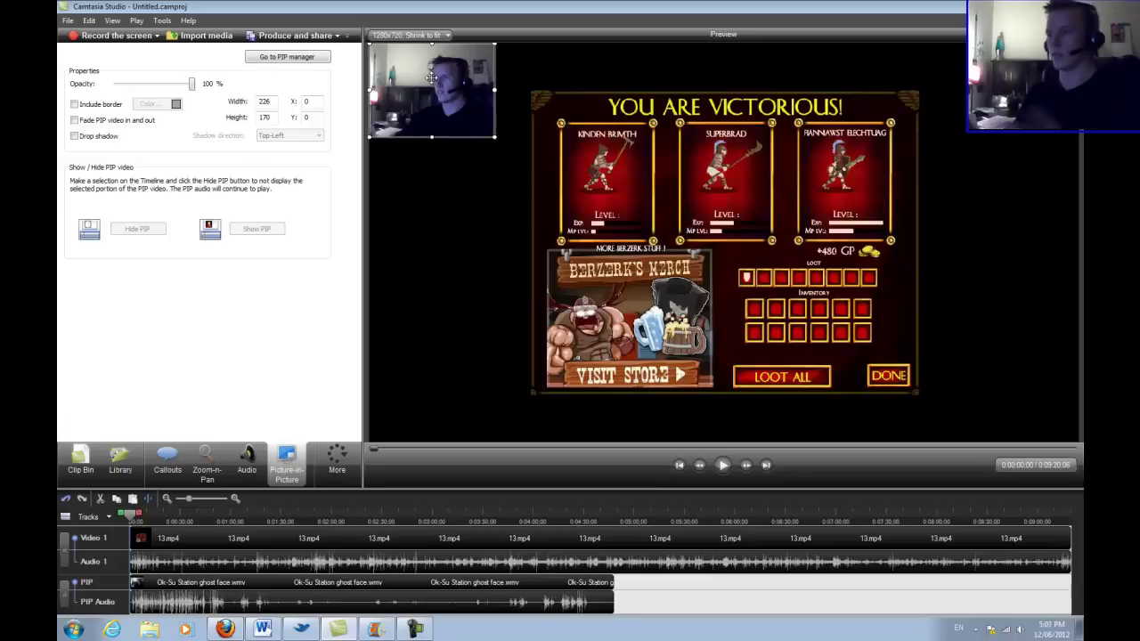
{"action": "mouse_move", "coordinate": [430, 77]}
{"action": "left_mouse_down"}
{"action": "mouse_move", "coordinate": [859, 303]}
{"action": "mouse_move", "coordinate": [957, 374]}
{"action": "mouse_move", "coordinate": [719, 318]}
{"action": "mouse_move", "coordinate": [461, 145]}
{"action": "mouse_move", "coordinate": [433, 81]}
{"action": "left_mouse_up"}
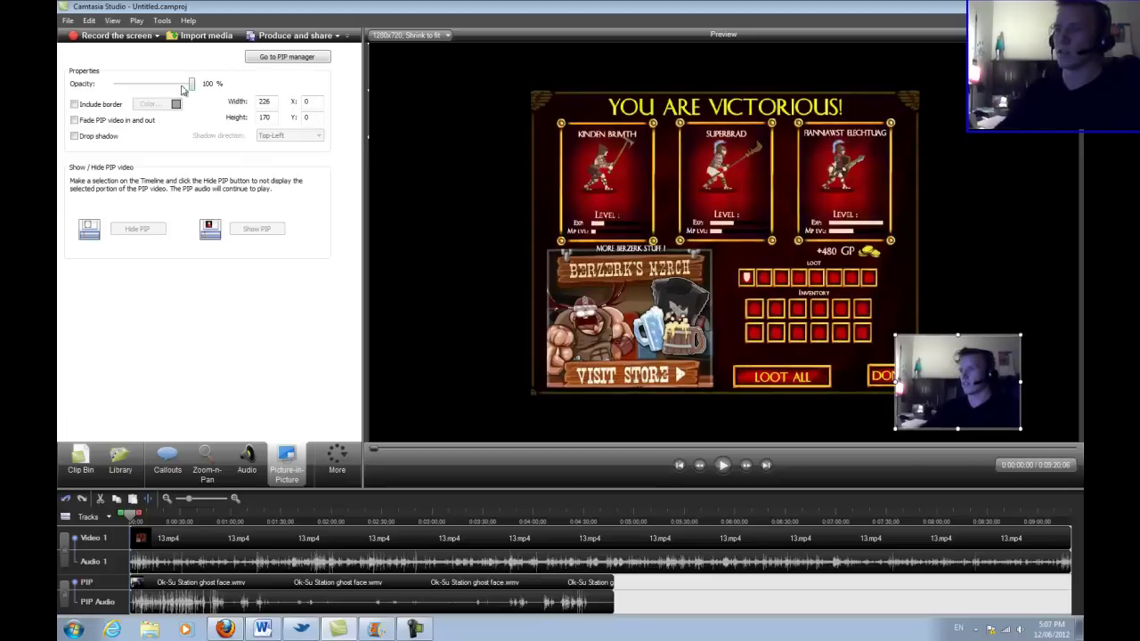
{"action": "left_click", "coordinate": [75, 104]}
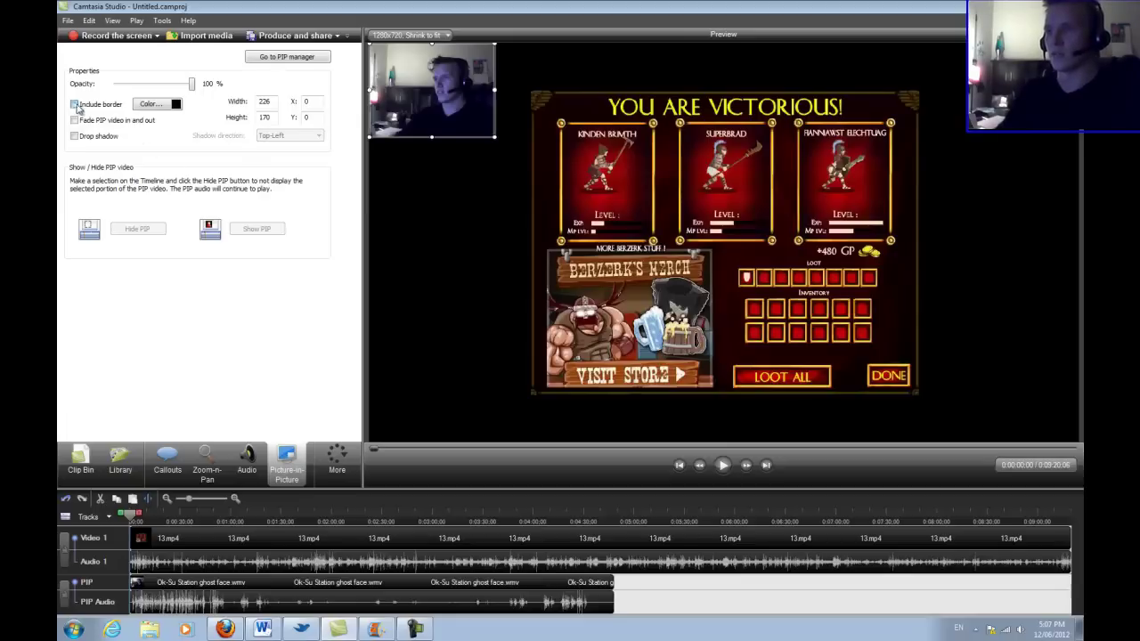
{"action": "left_click", "coordinate": [74, 104]}
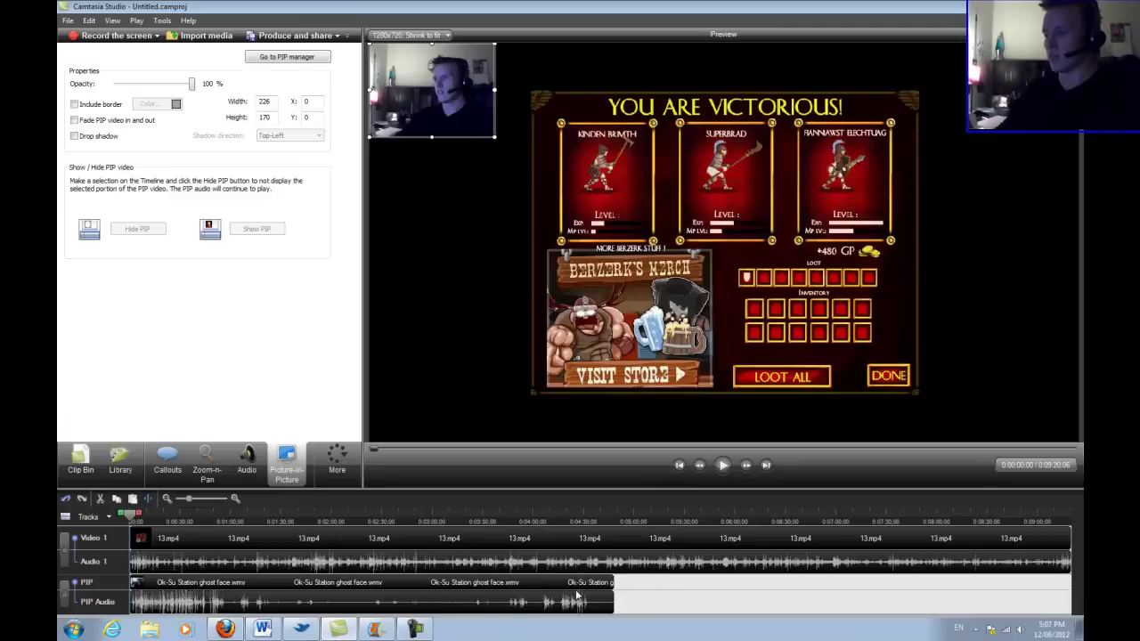
- Preview the overlay, then view the picture-in-picture clip list and the Audio tab
{"action": "left_click", "coordinate": [723, 466]}
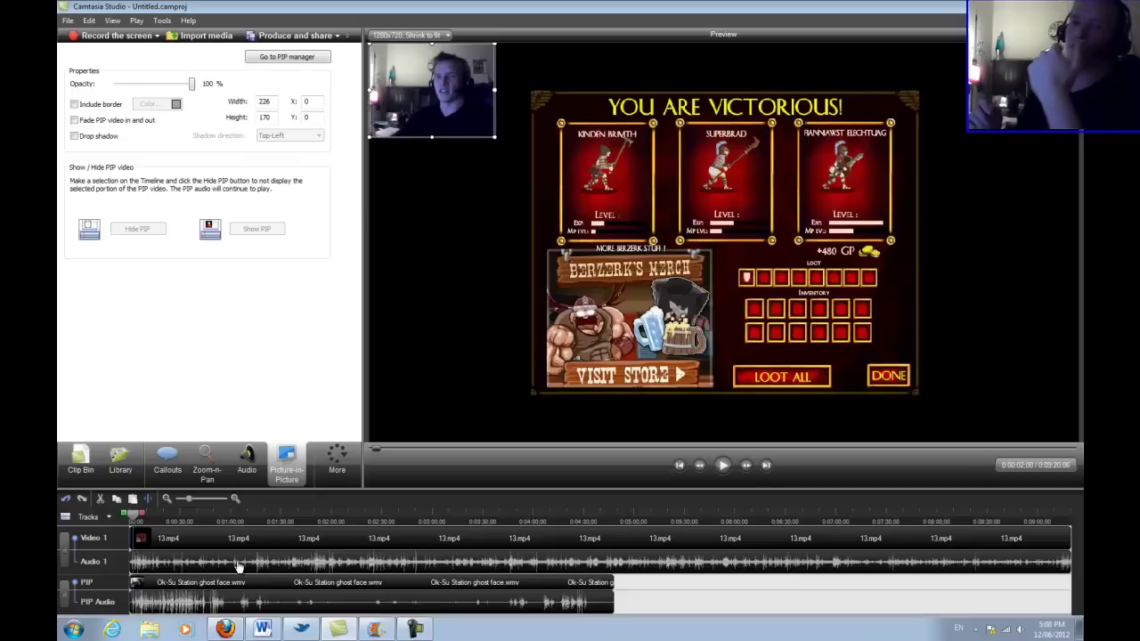
{"action": "left_click", "coordinate": [363, 583]}
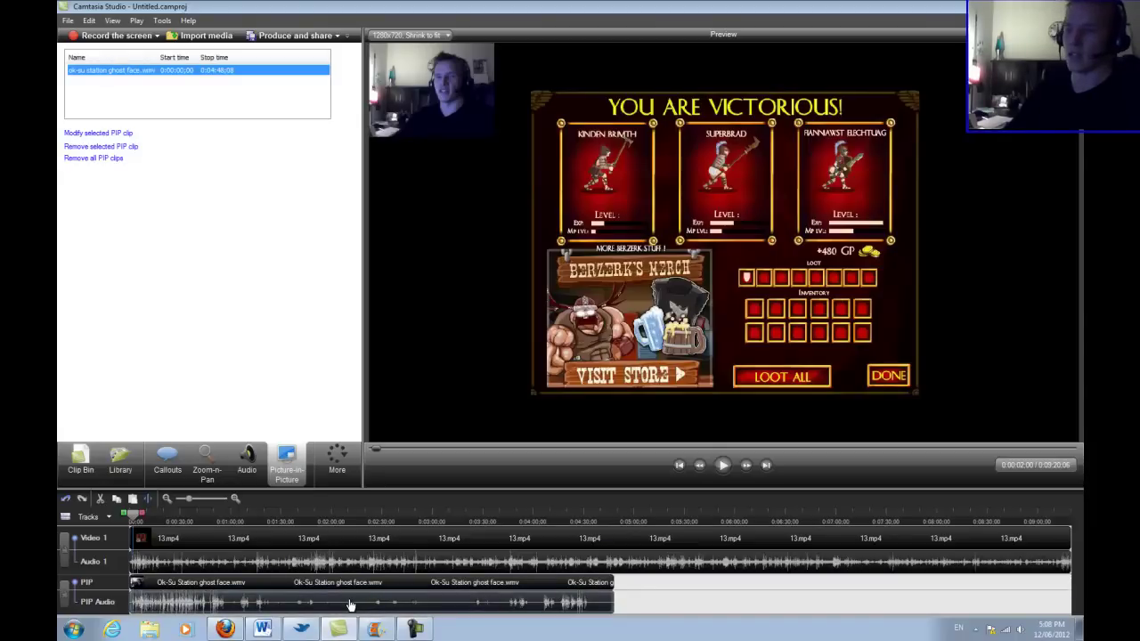
{"action": "left_click", "coordinate": [196, 605]}
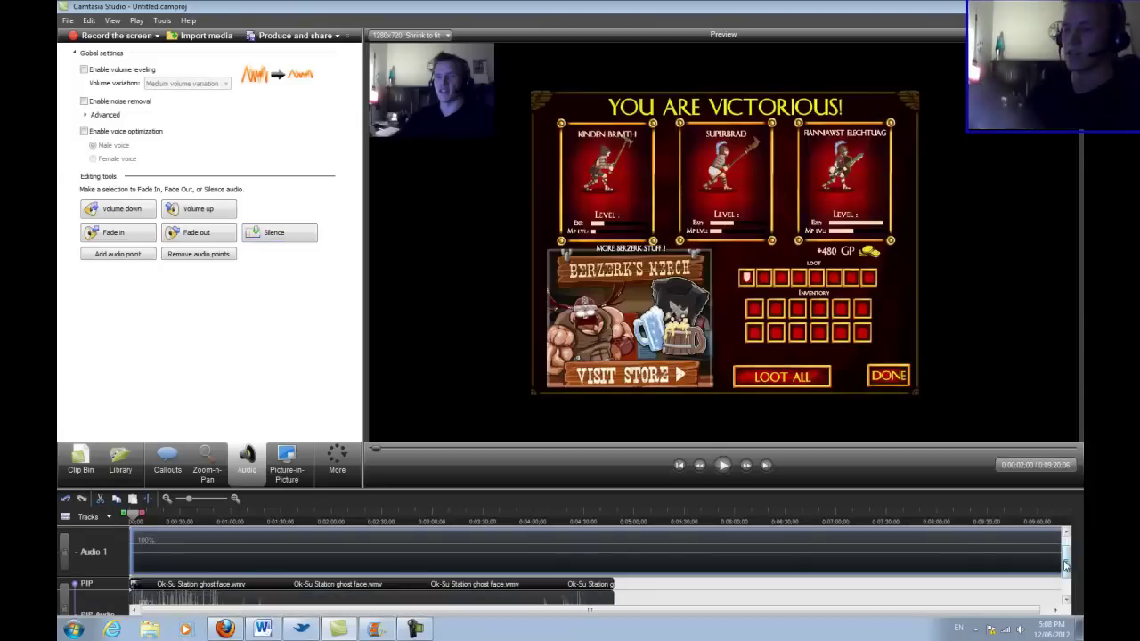
{"action": "left_click", "coordinate": [272, 547]}
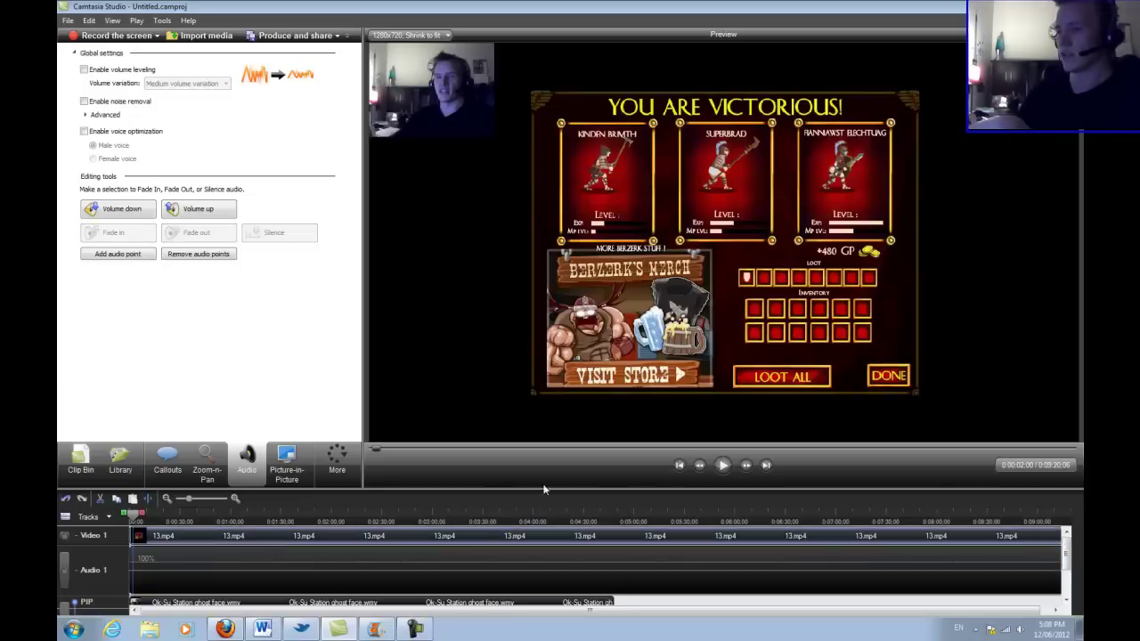
- Play and pause the preview, then undo and redo the last change
{"action": "left_click", "coordinate": [720, 467]}
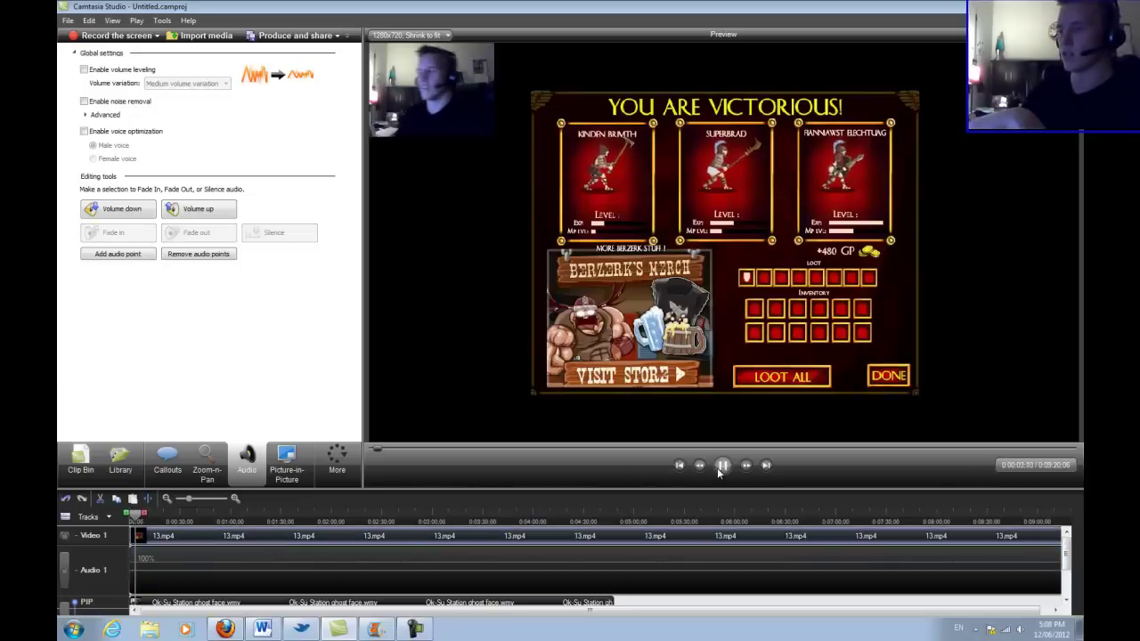
{"action": "left_click", "coordinate": [720, 472]}
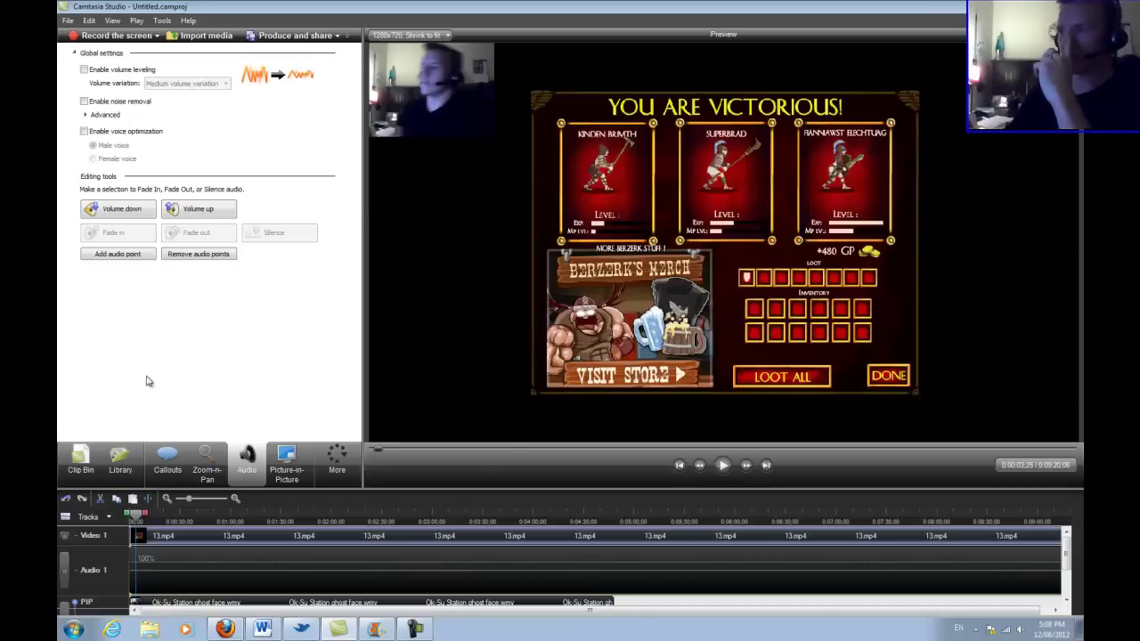
{"action": "left_click", "coordinate": [65, 498]}
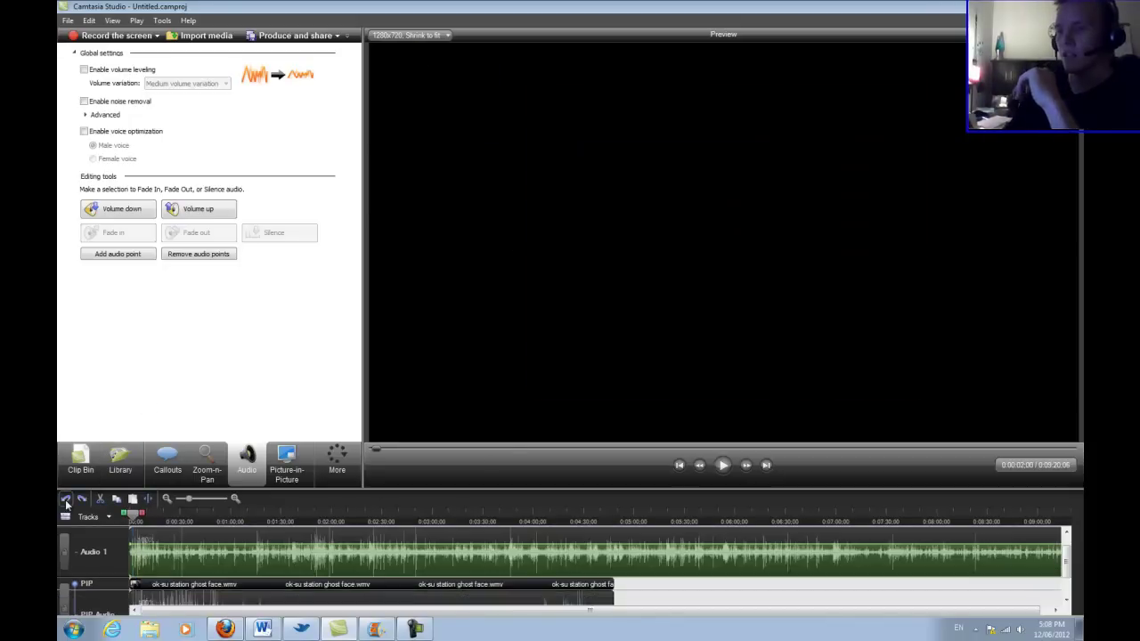
{"action": "left_click", "coordinate": [65, 500]}
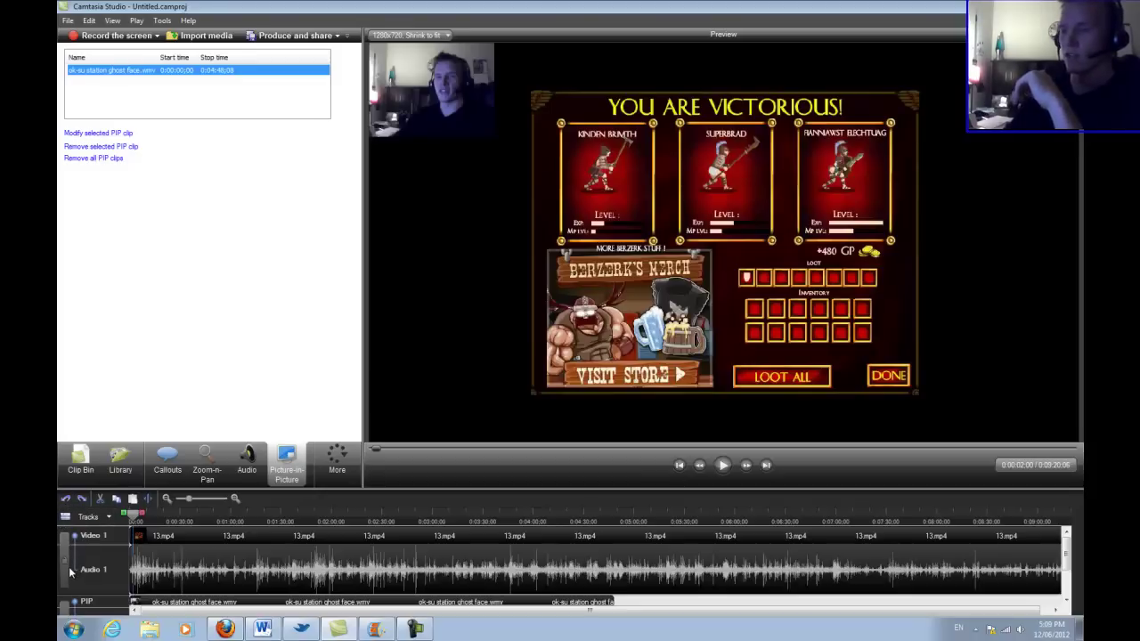
- Split the Video 1 gameplay at about 7:50 and 7:59 and drag the later piece right
{"action": "left_click", "coordinate": [161, 570]}
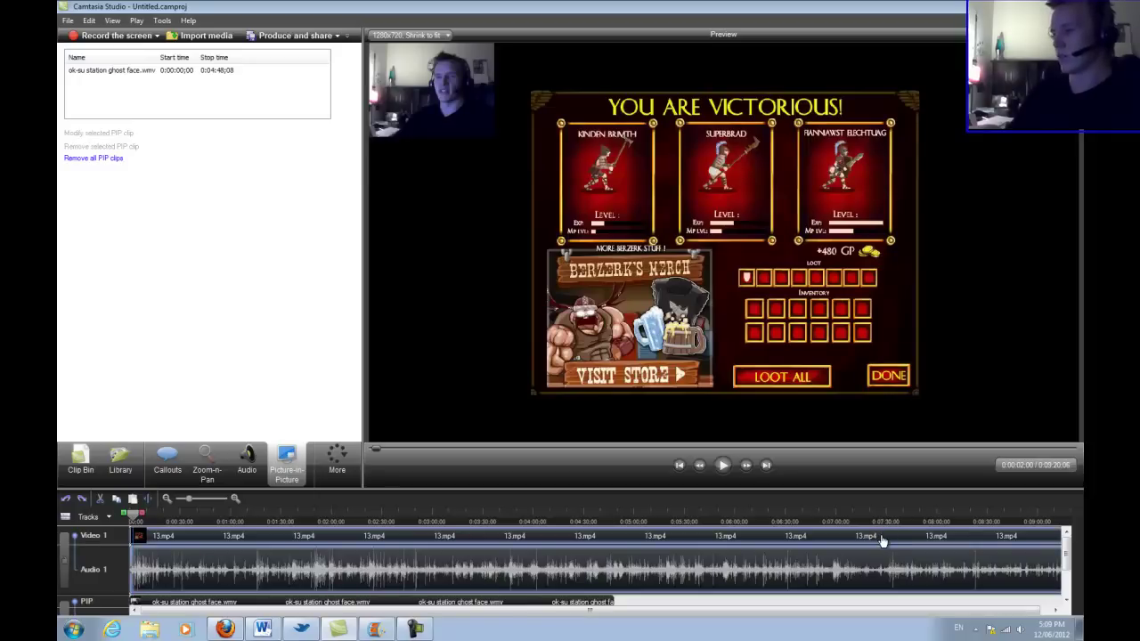
{"action": "left_click", "coordinate": [921, 514]}
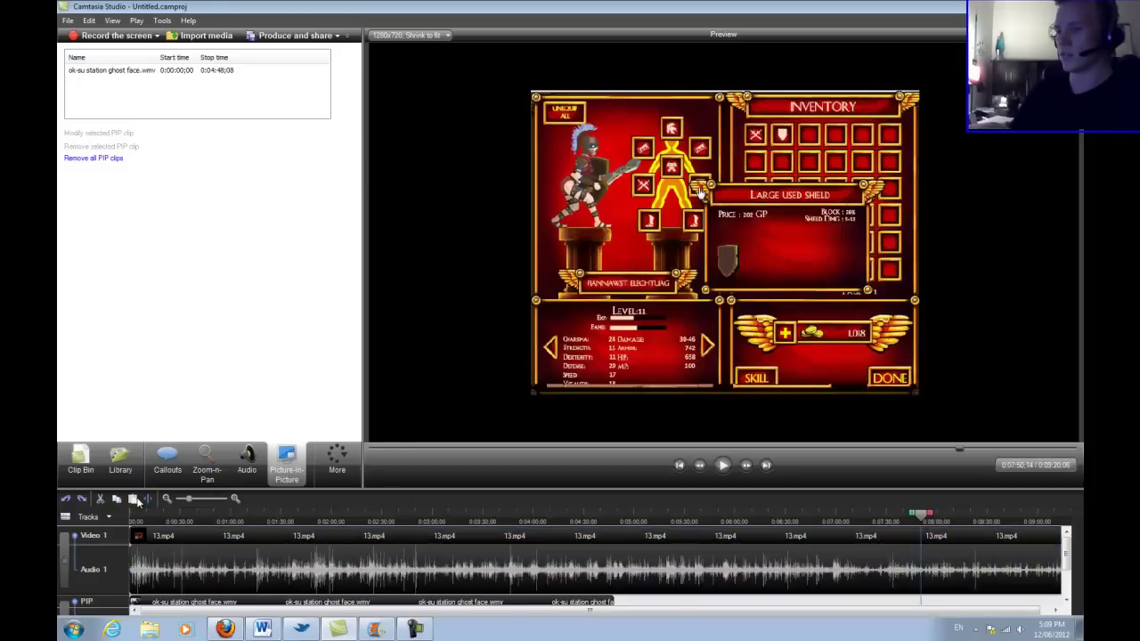
{"action": "left_click", "coordinate": [970, 535]}
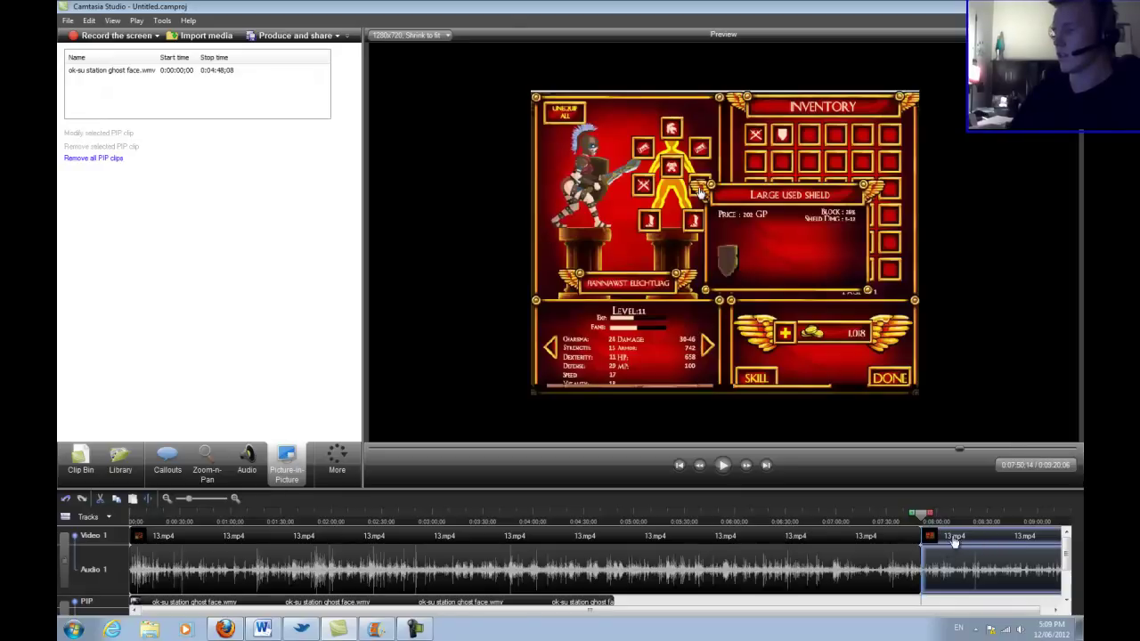
{"action": "left_click", "coordinate": [933, 515]}
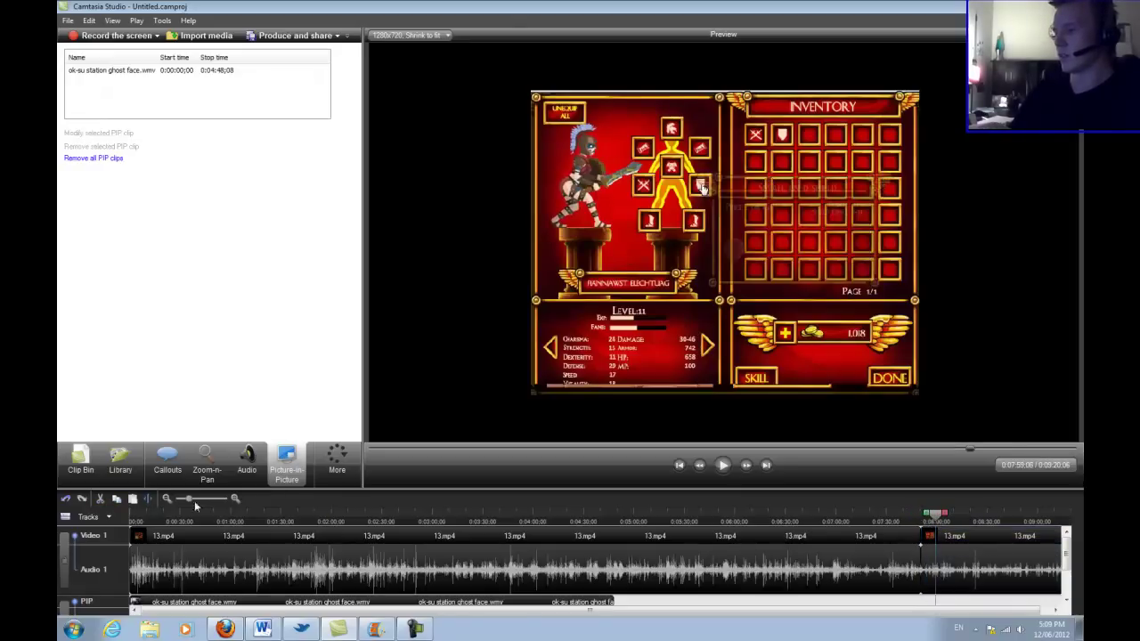
{"action": "left_click", "coordinate": [933, 540]}
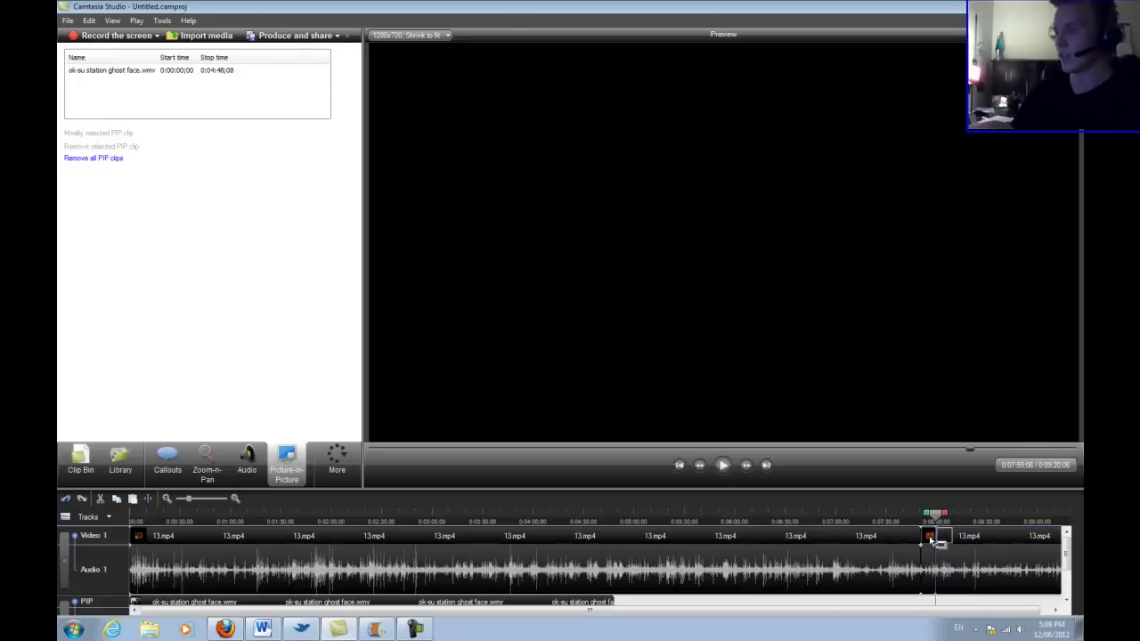
{"action": "left_click_drag", "start_coordinate": [932, 540], "coordinate": [953, 593]}
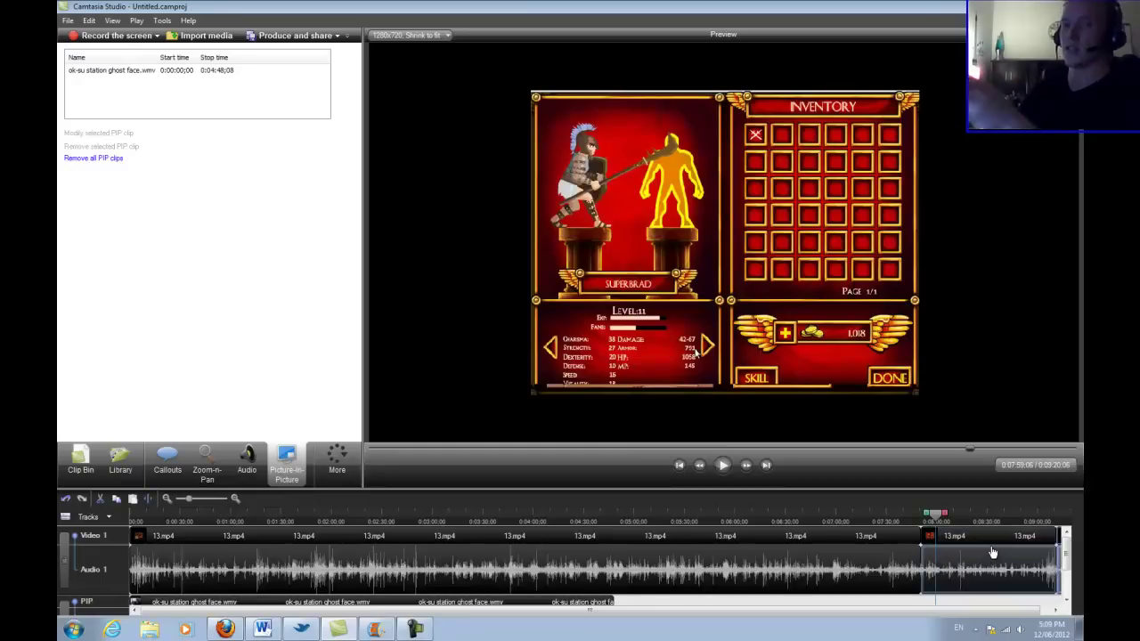
- Undo the split and move edits and bring the playhead back earlier
{"action": "left_click", "coordinate": [66, 501]}
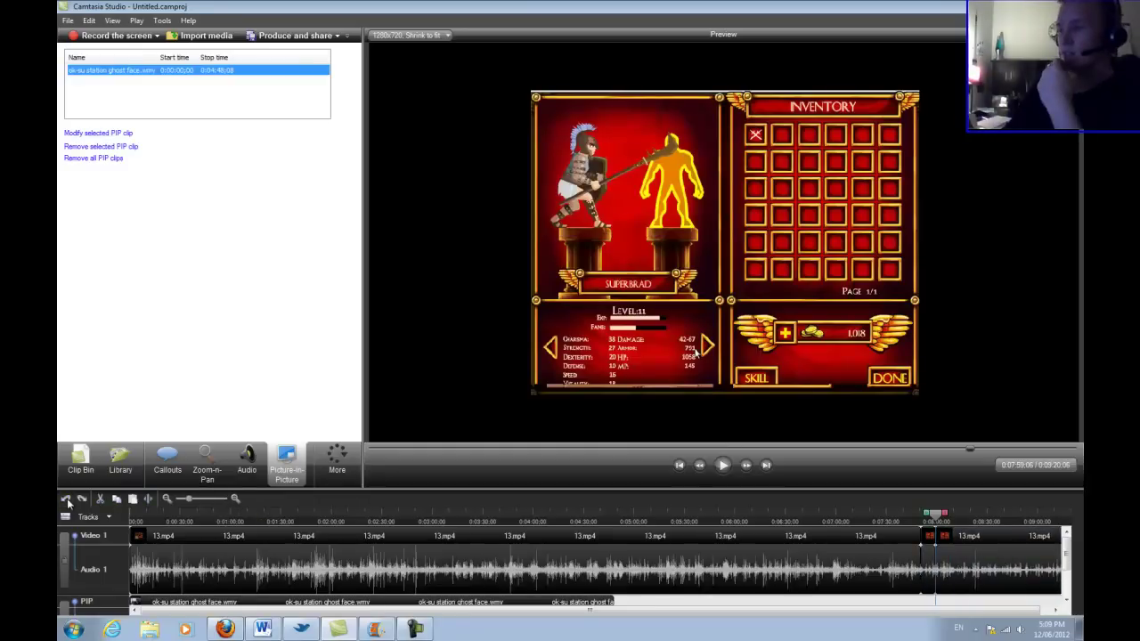
{"action": "left_click", "coordinate": [66, 501]}
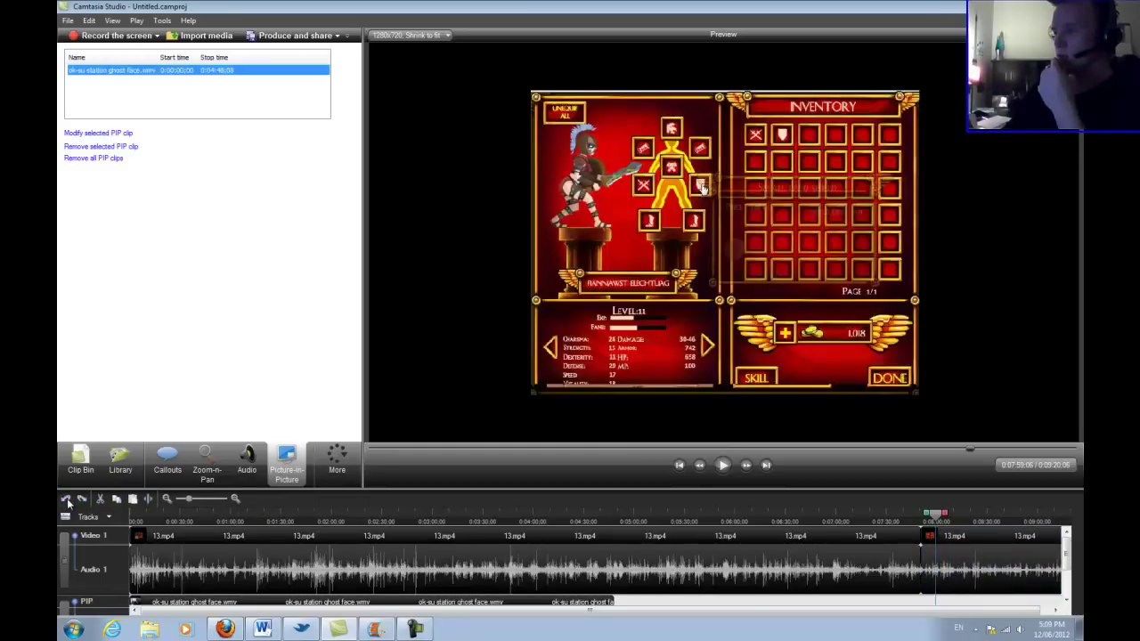
{"action": "left_click", "coordinate": [67, 500]}
{"action": "left_click", "coordinate": [67, 500]}
{"action": "left_click", "coordinate": [67, 501]}
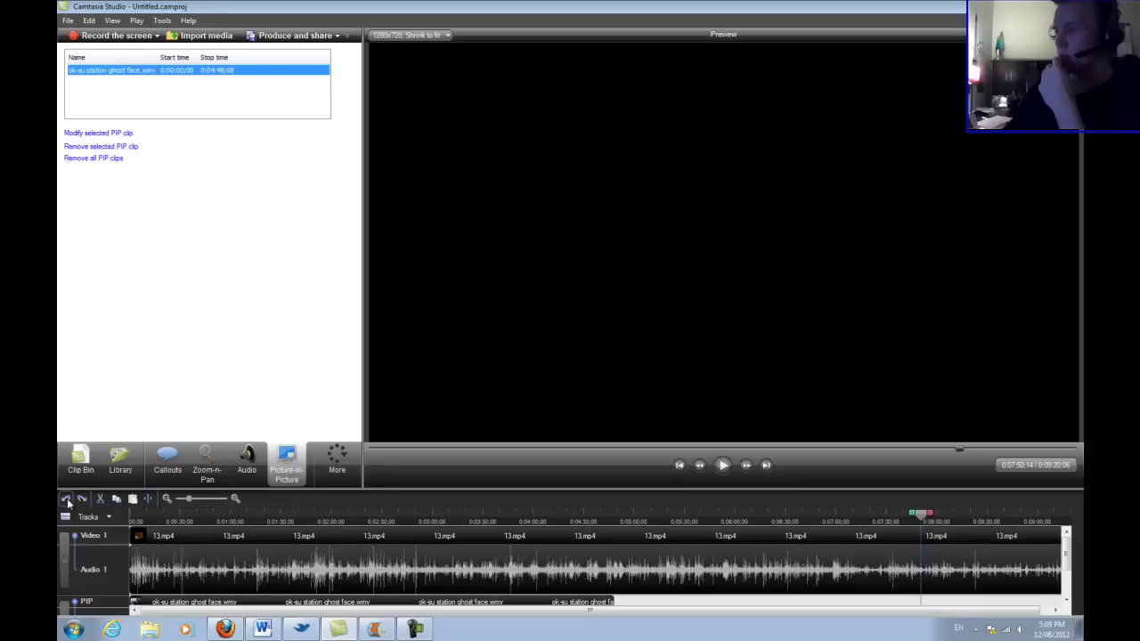
{"action": "left_click_drag", "start_coordinate": [885, 507], "coordinate": [487, 515]}
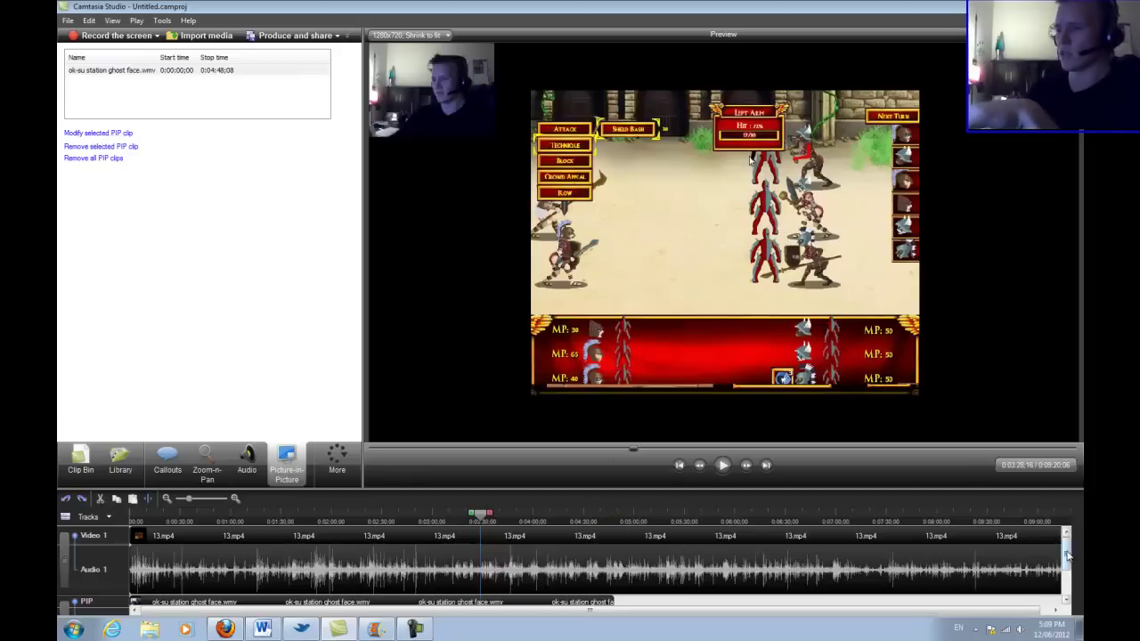
- Select the ghost face webcam clip on the PIP track
{"action": "scroll", "coordinate": [1068, 556], "scroll_direction": "down", "scroll_amount": 2}
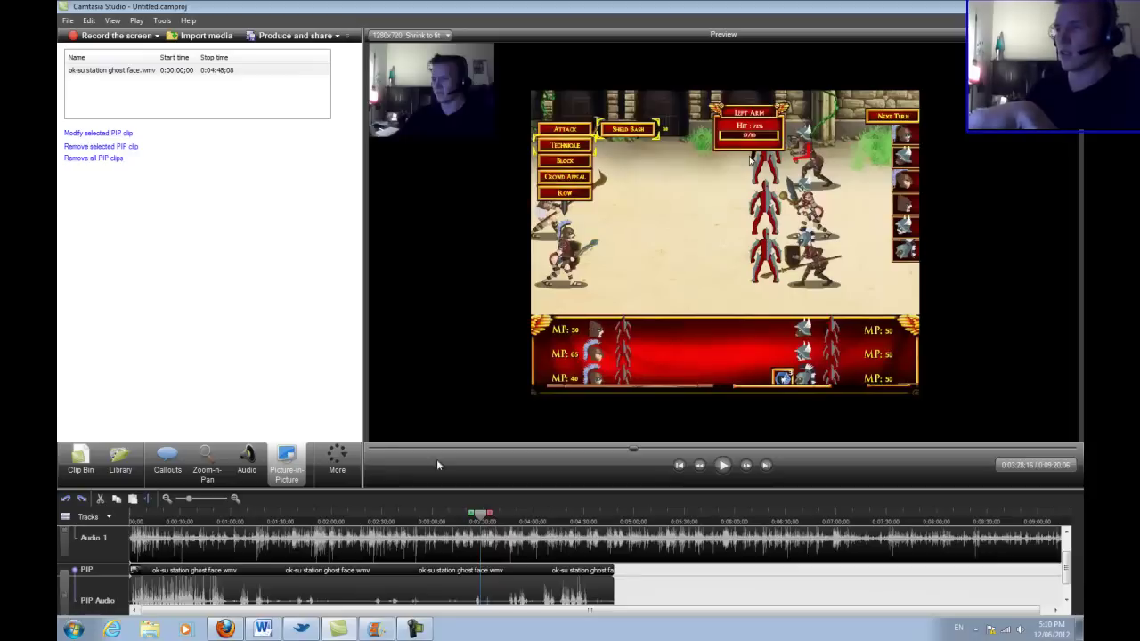
{"action": "left_click", "coordinate": [148, 577]}
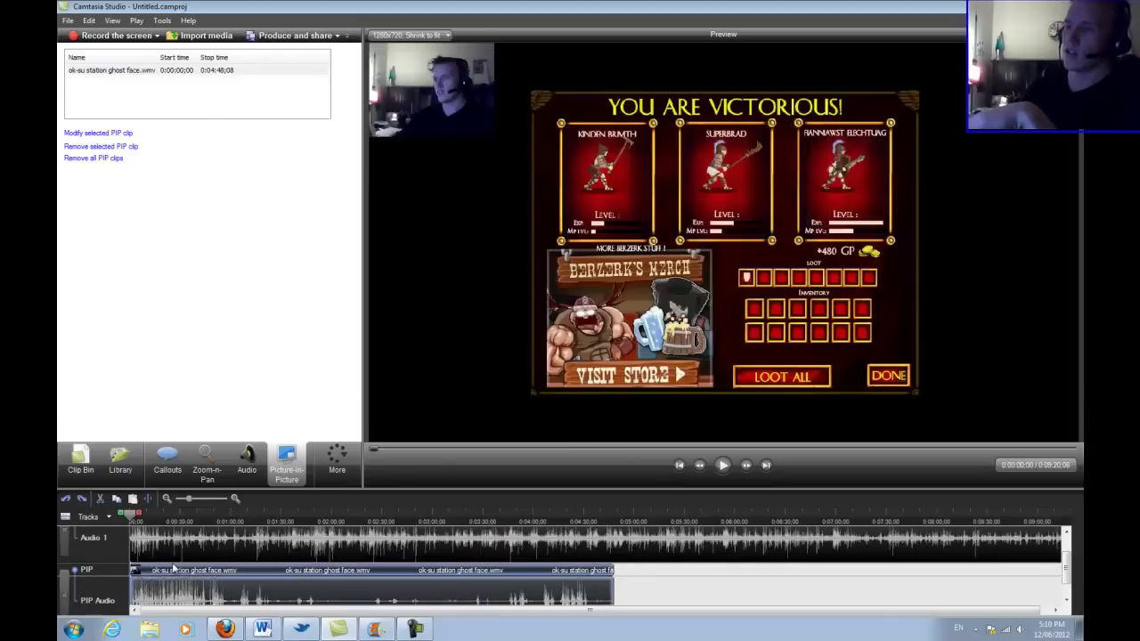
{"action": "left_click", "coordinate": [239, 572]}
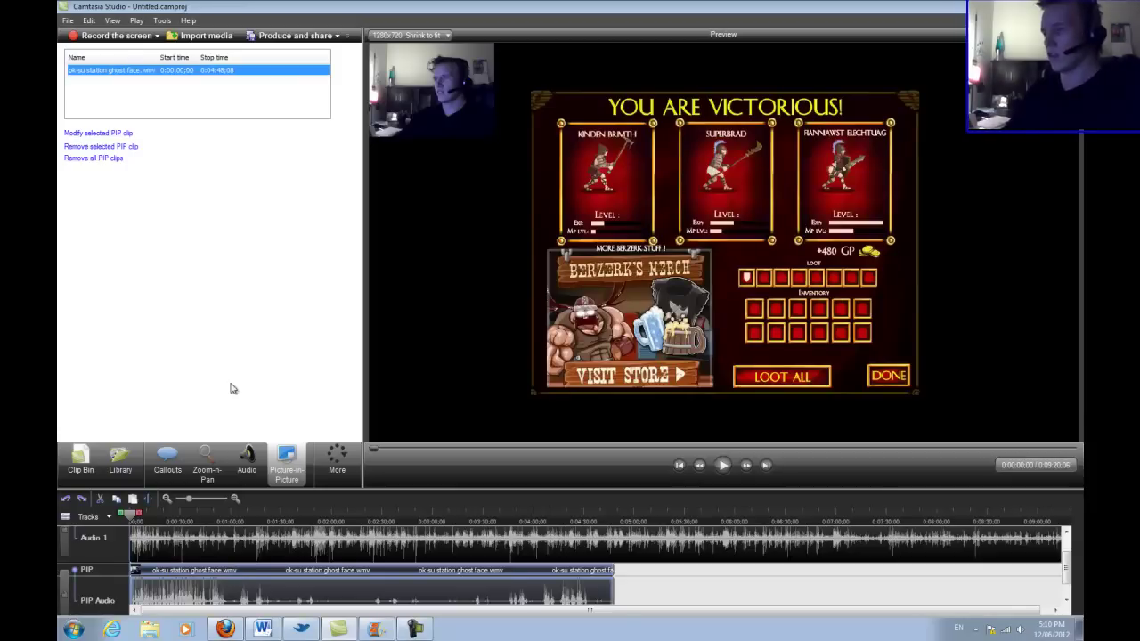
- Choose the HD MP4 production preset and save to the Desktop without sub-folders, named 13
{"action": "left_click", "coordinate": [310, 39]}
{"action": "left_click", "coordinate": [596, 187]}
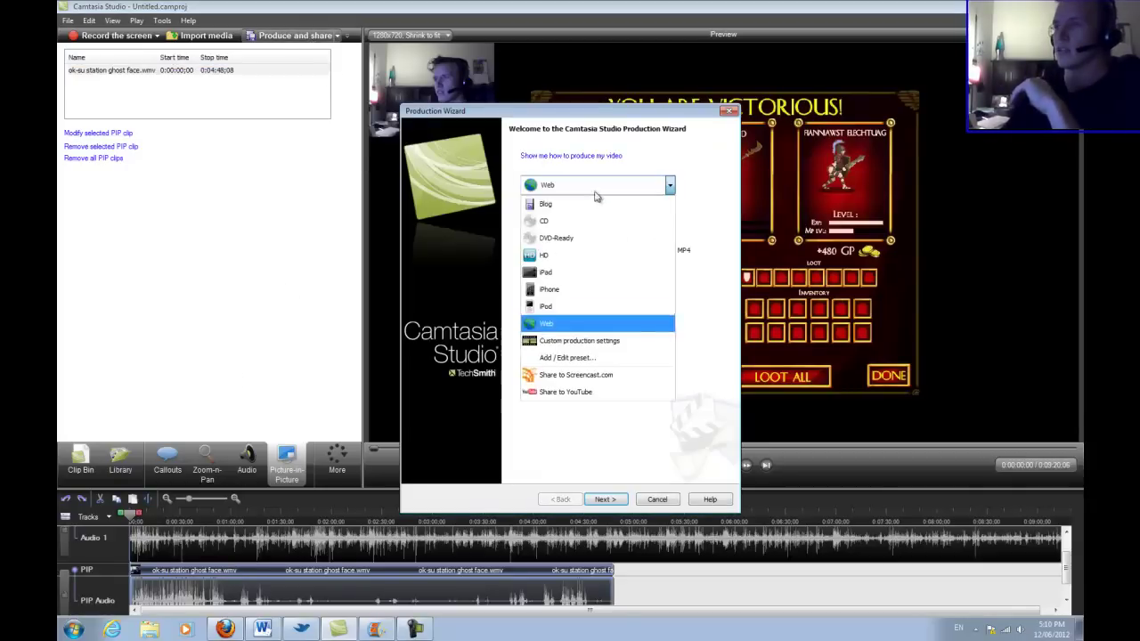
{"action": "left_click", "coordinate": [585, 258]}
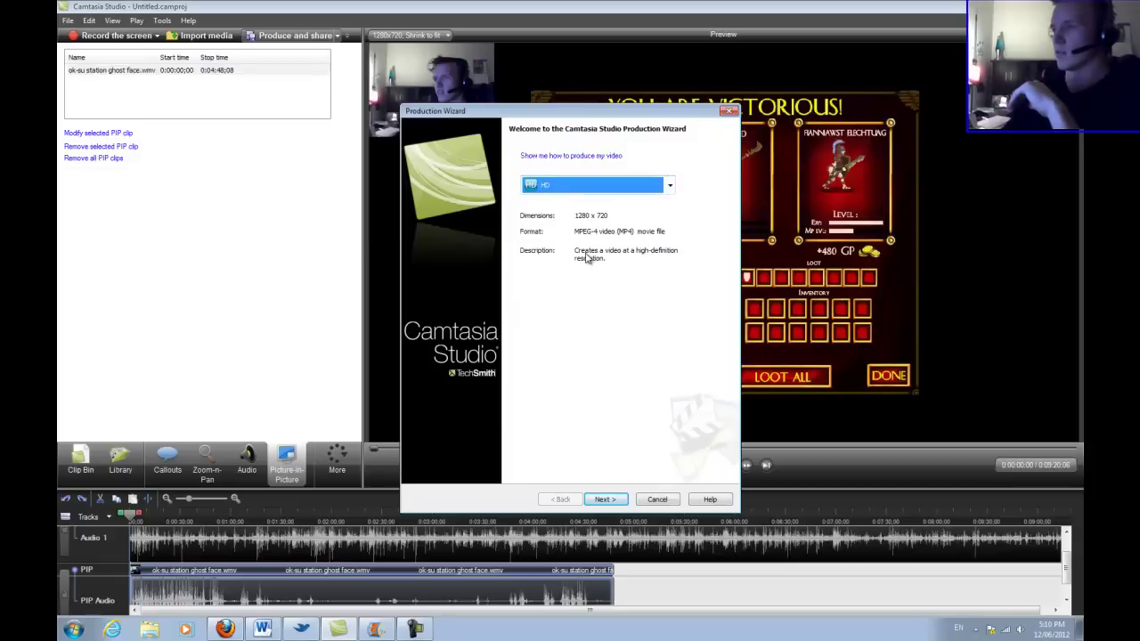
{"action": "left_click", "coordinate": [591, 189]}
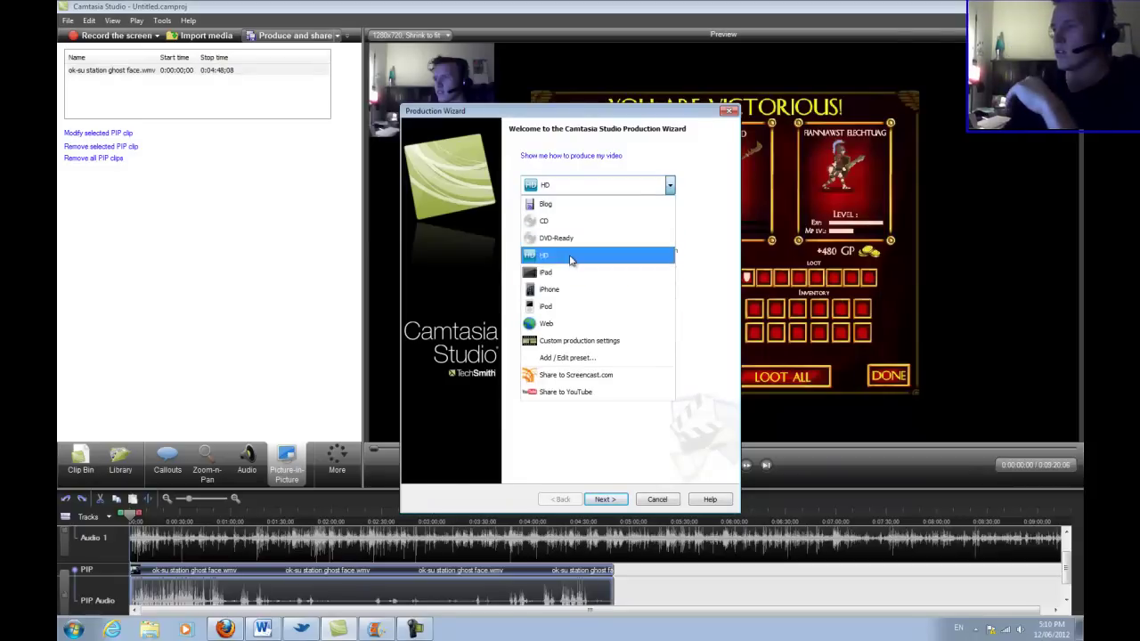
{"action": "left_click", "coordinate": [570, 259]}
{"action": "left_click", "coordinate": [605, 500]}
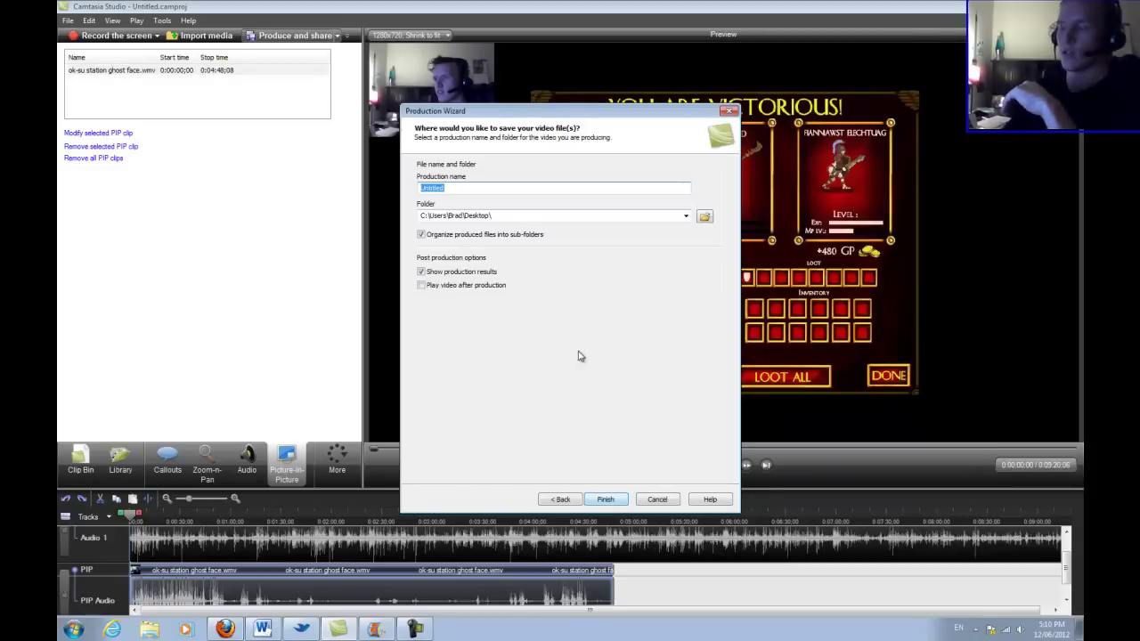
{"action": "left_click", "coordinate": [438, 236]}
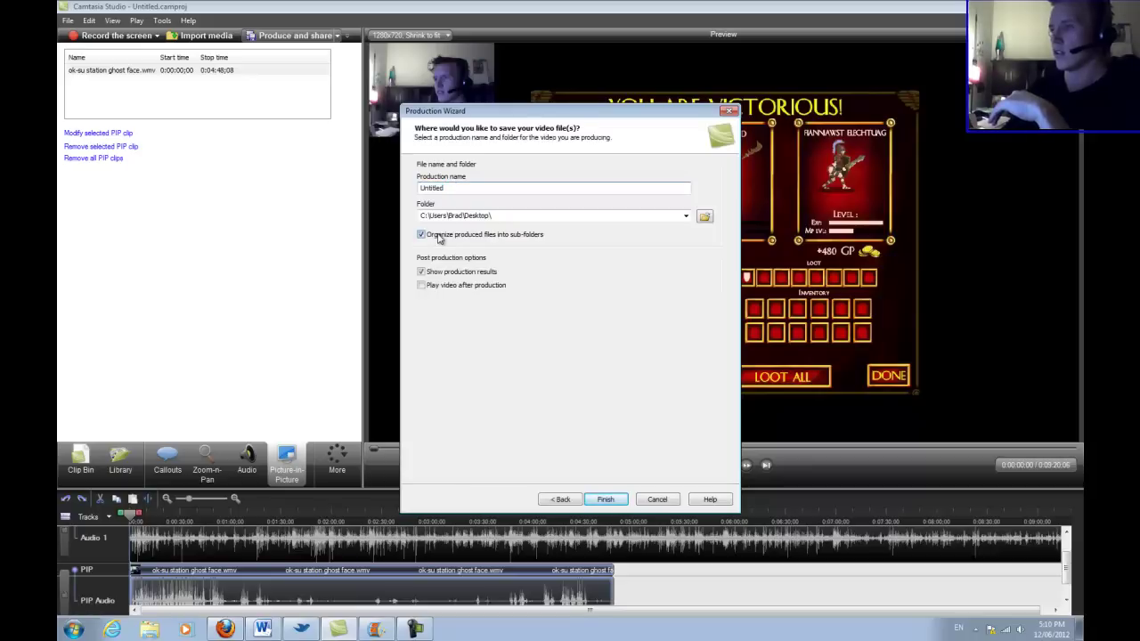
{"action": "left_click", "coordinate": [463, 188]}
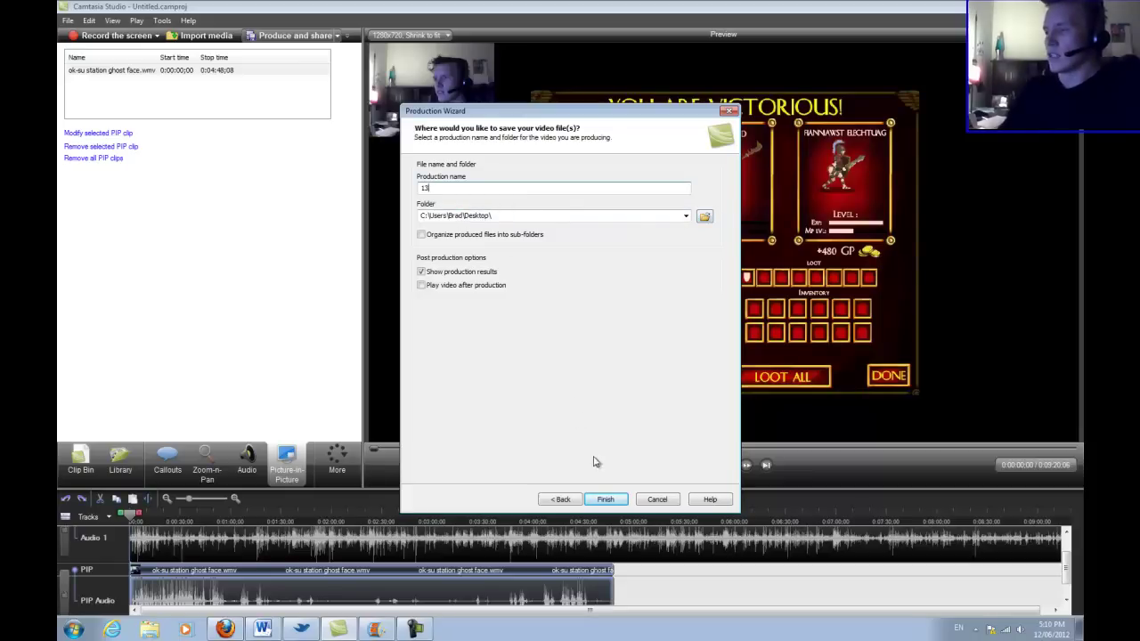
- Finish the production wizard and start recording a new webcam video
{"action": "left_click", "coordinate": [605, 499]}
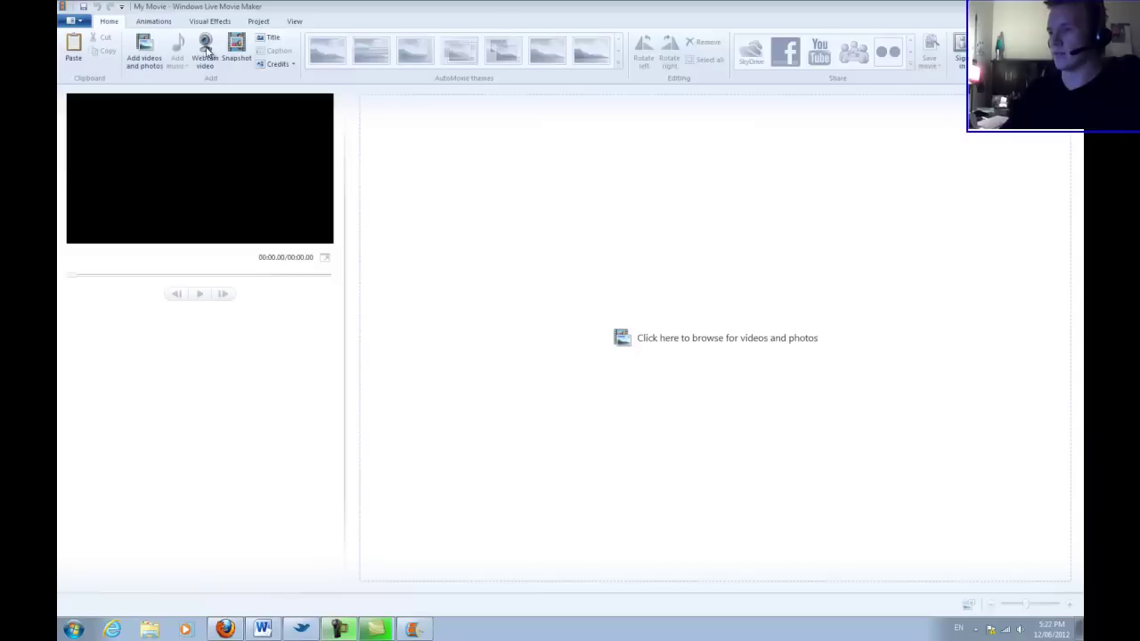
{"action": "left_click", "coordinate": [206, 50]}
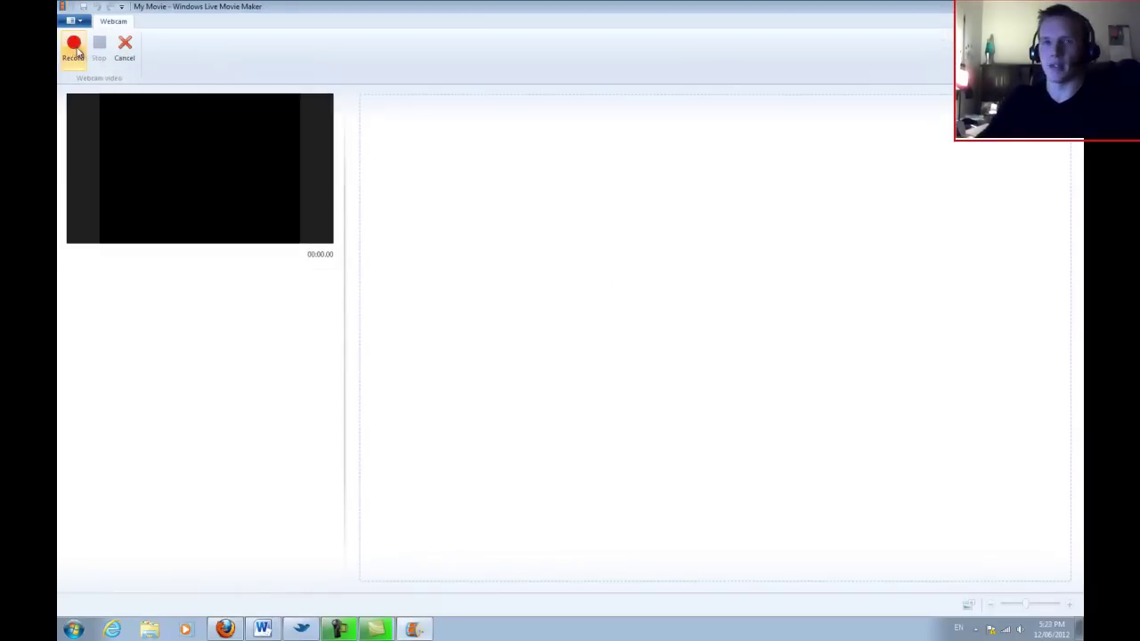
{"action": "left_click", "coordinate": [74, 49]}
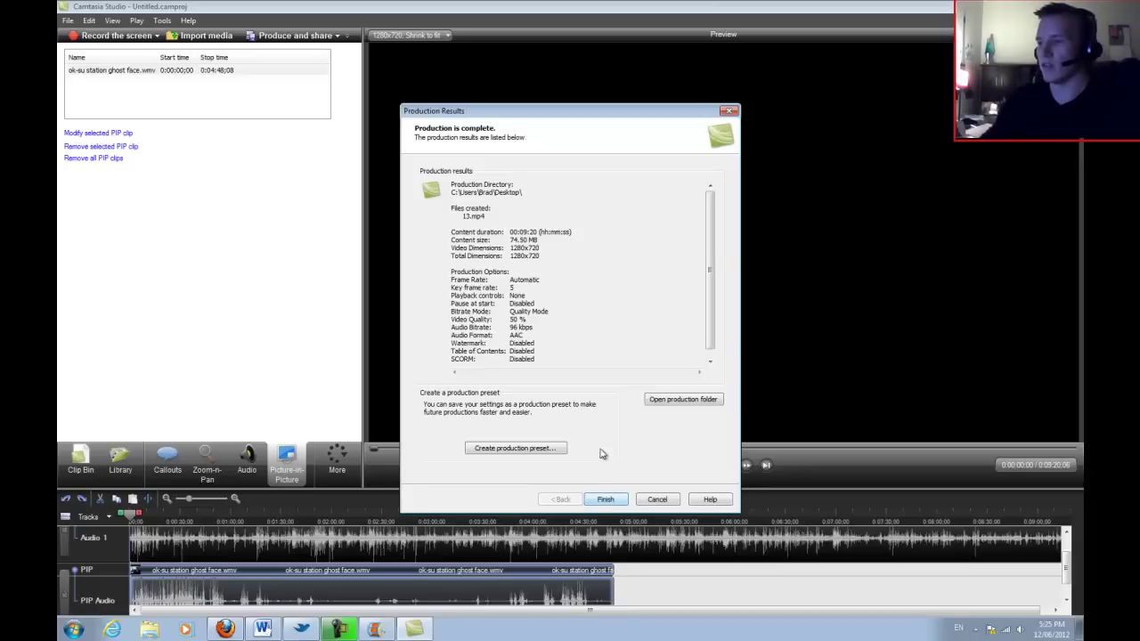
- Review the 1280x720 13.mp4 production results and close the dialog
{"action": "scroll", "coordinate": [709, 276], "scroll_direction": "down", "scroll_amount": 1}
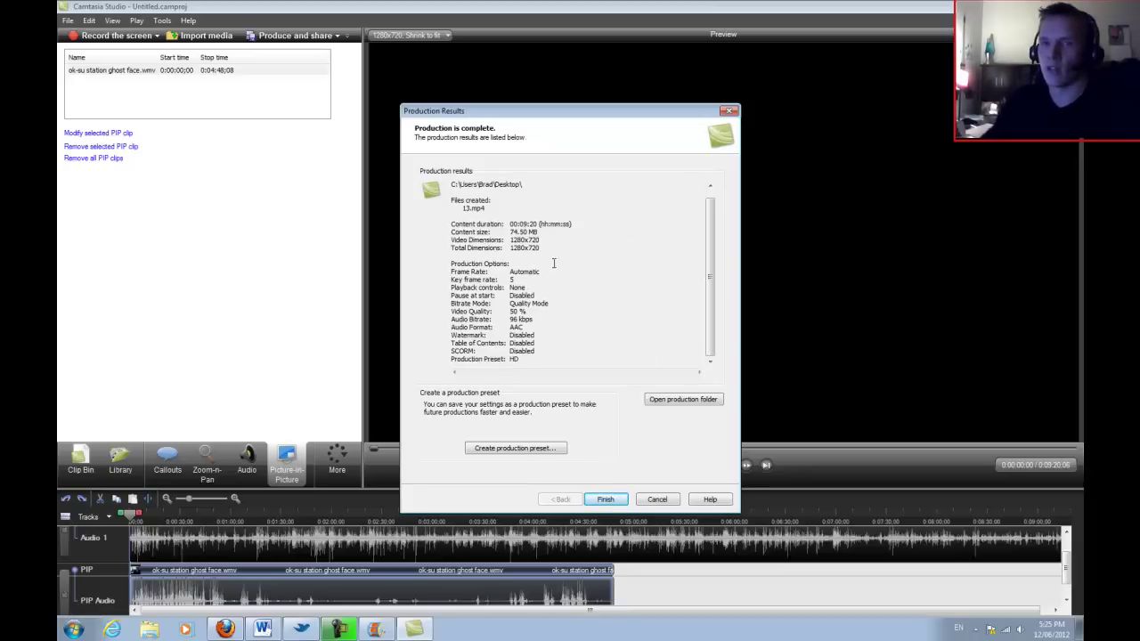
{"action": "scroll", "coordinate": [713, 267], "scroll_direction": "up", "scroll_amount": 1}
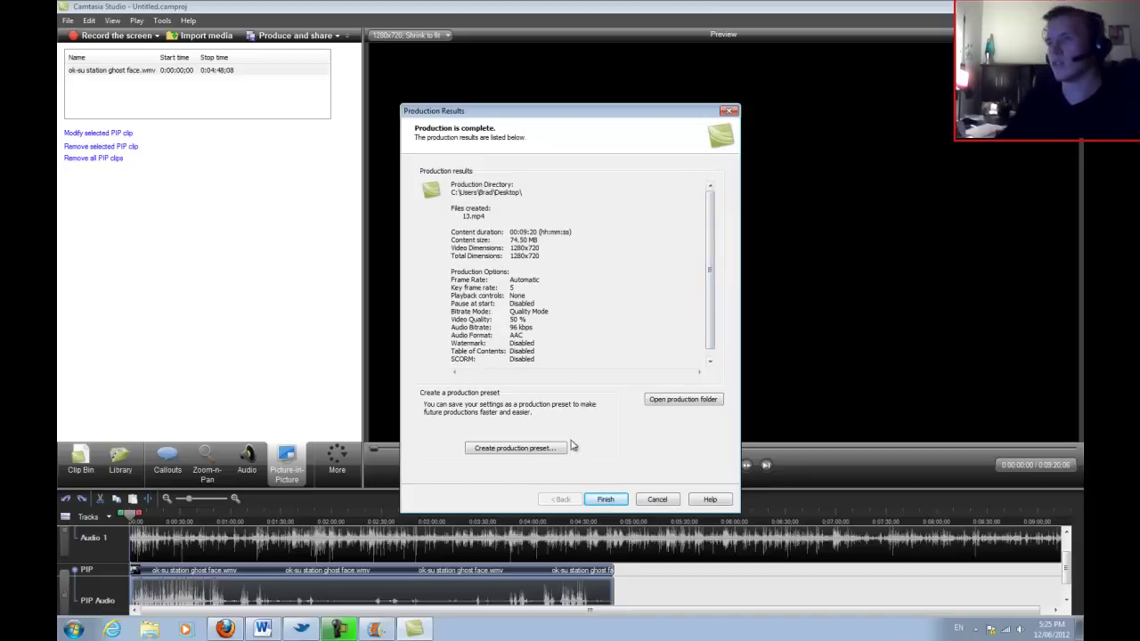
{"action": "left_click", "coordinate": [606, 500]}
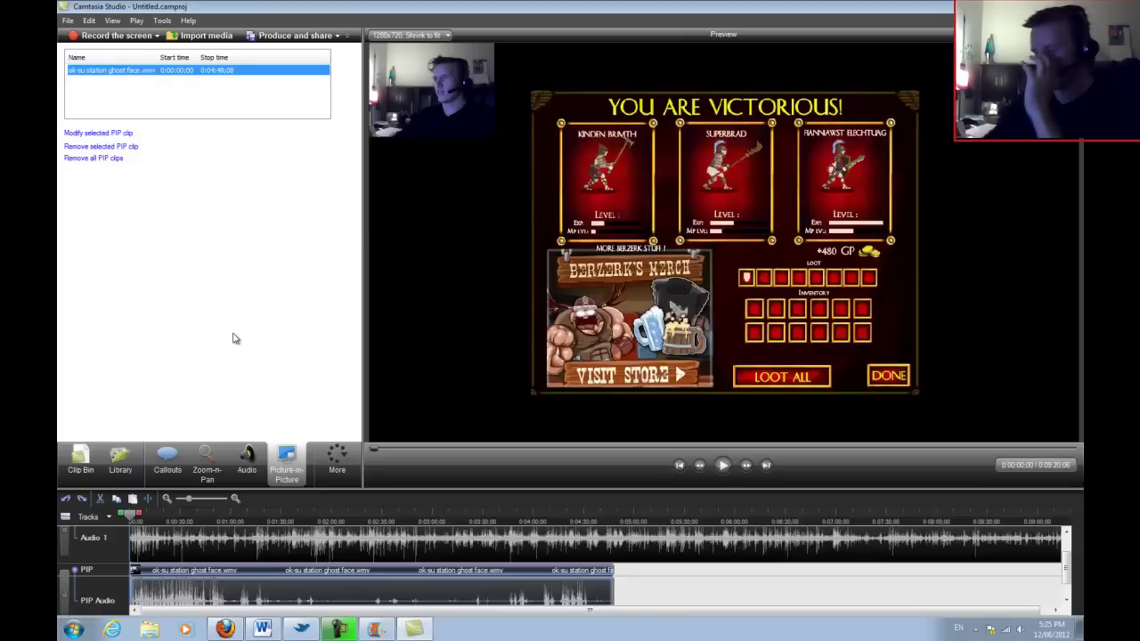
- Import the Outro complete video from the Desktop outro folder into the clip bin
{"action": "left_click", "coordinate": [197, 38]}
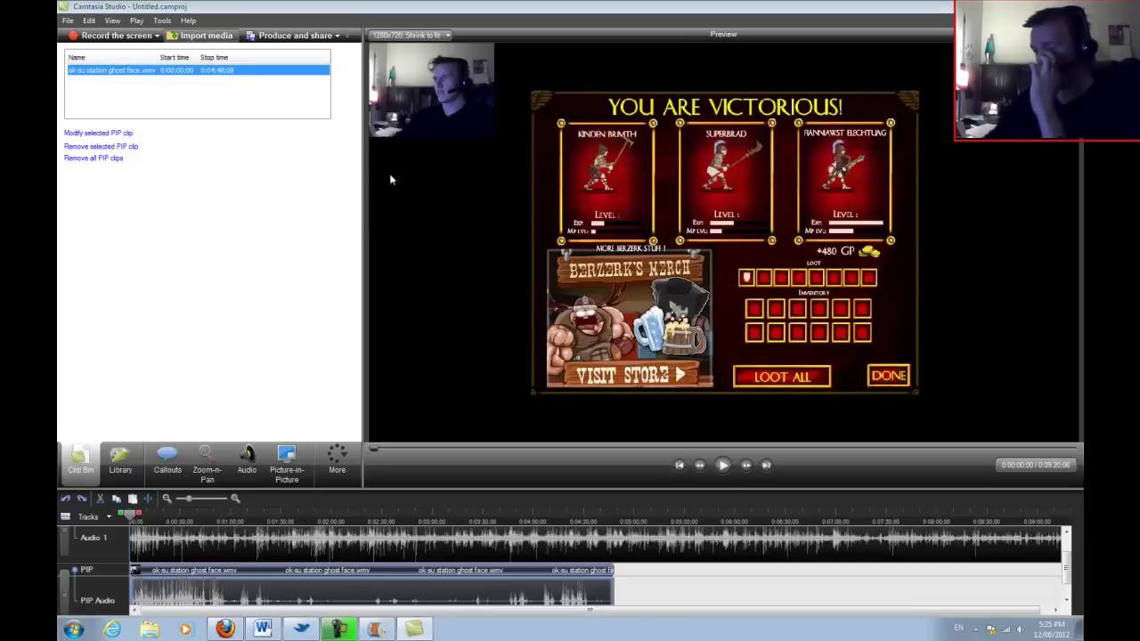
{"action": "scroll", "coordinate": [871, 285], "scroll_direction": "down", "scroll_amount": 2}
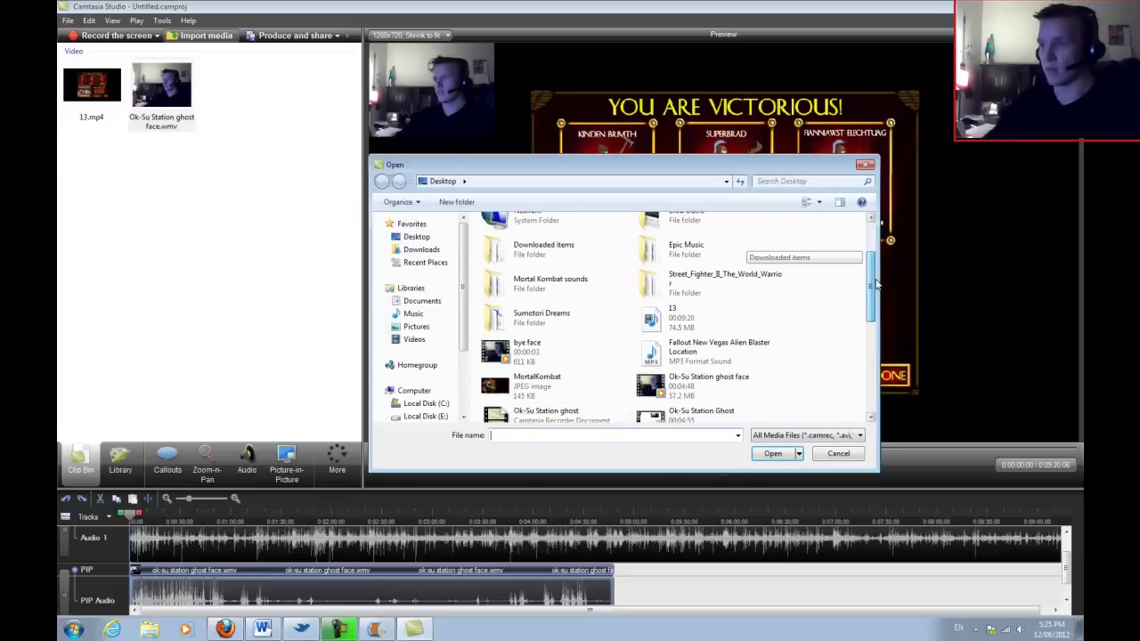
{"action": "scroll", "coordinate": [871, 285], "scroll_direction": "up", "scroll_amount": 2}
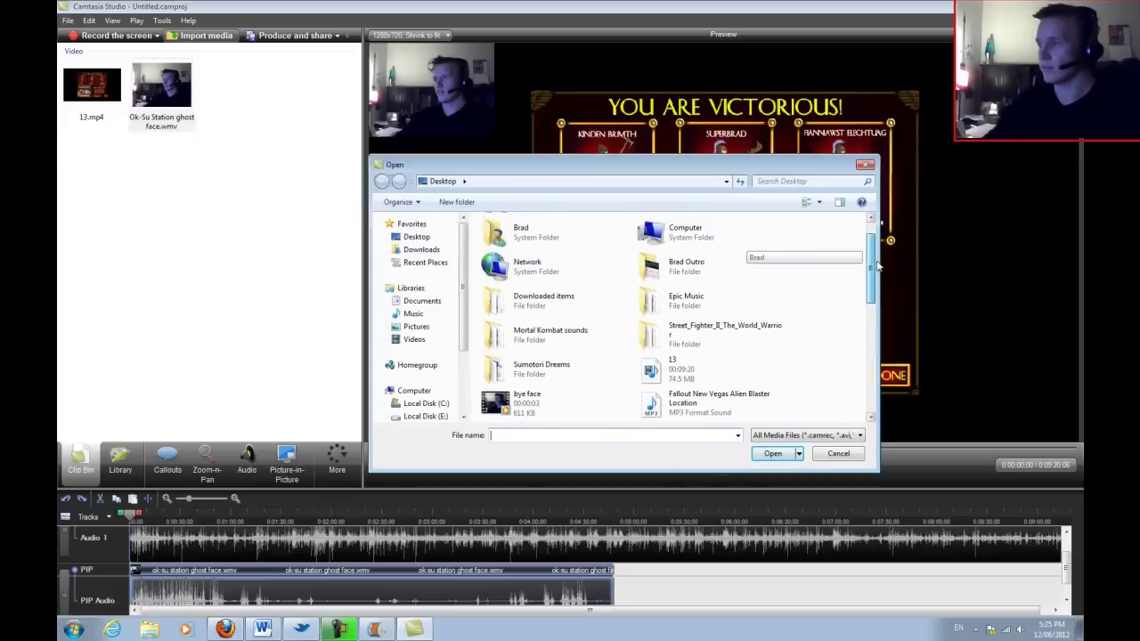
{"action": "double_click", "coordinate": [681, 264]}
{"action": "left_click", "coordinate": [595, 285]}
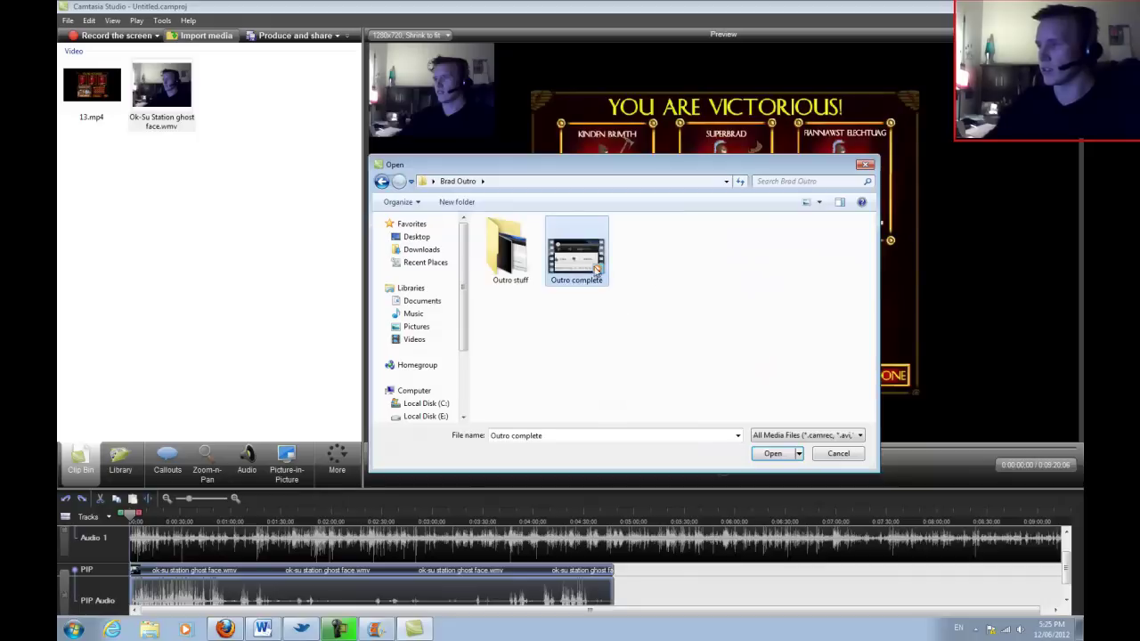
{"action": "left_click", "coordinate": [773, 454]}
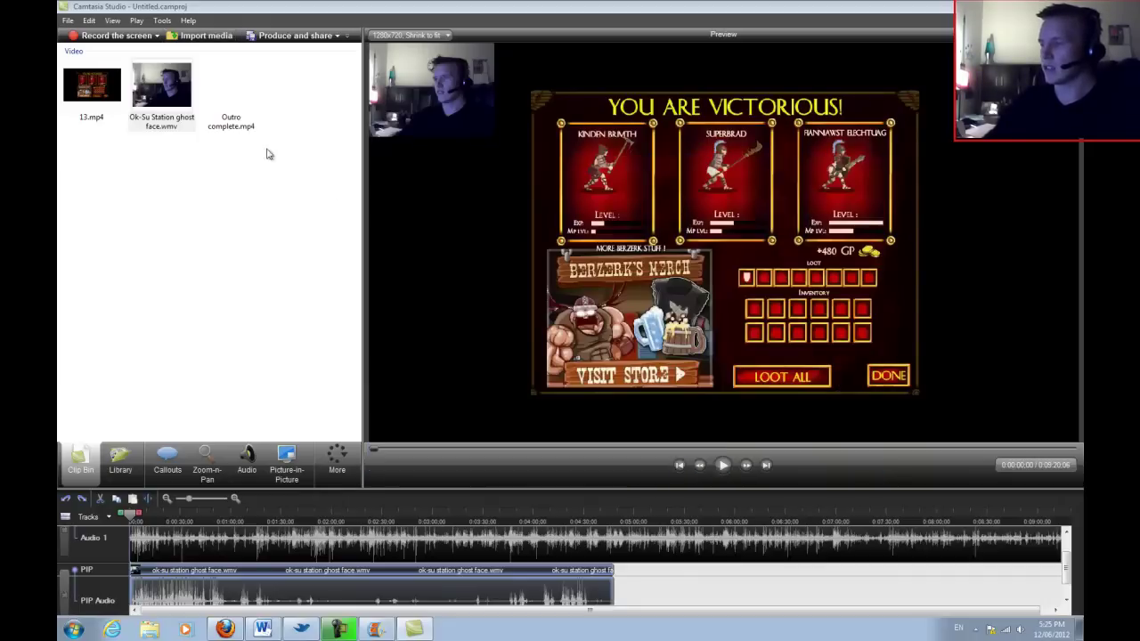
- Add the Outro complete clip to the Video 1 track
{"action": "right_click", "coordinate": [235, 93]}
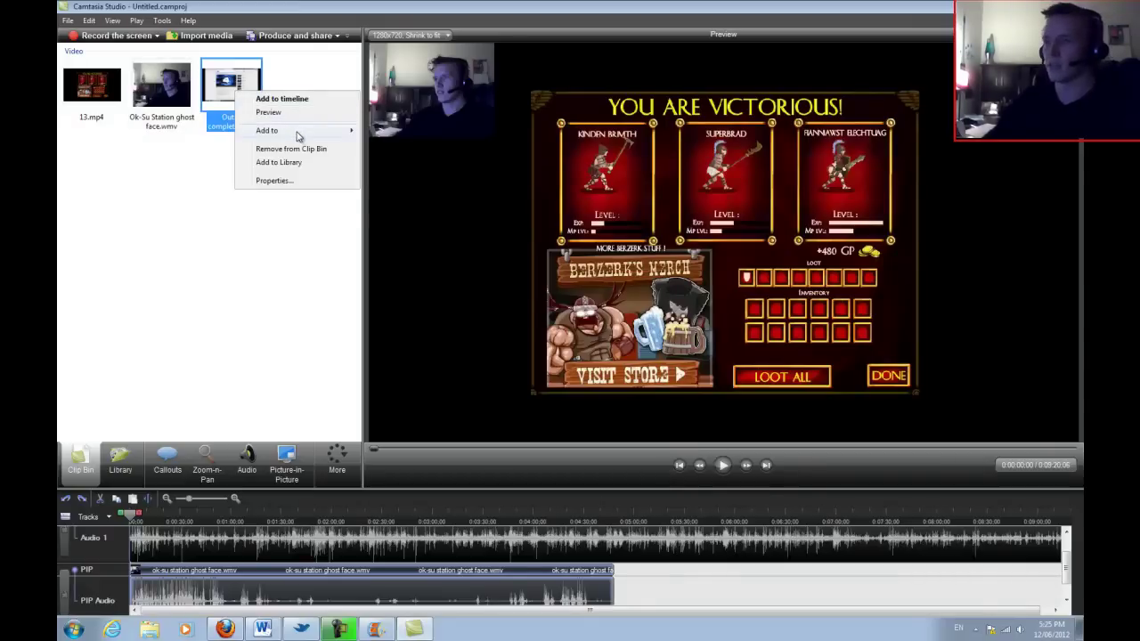
{"action": "mouse_move", "coordinate": [301, 133]}
{"action": "left_click", "coordinate": [397, 135]}
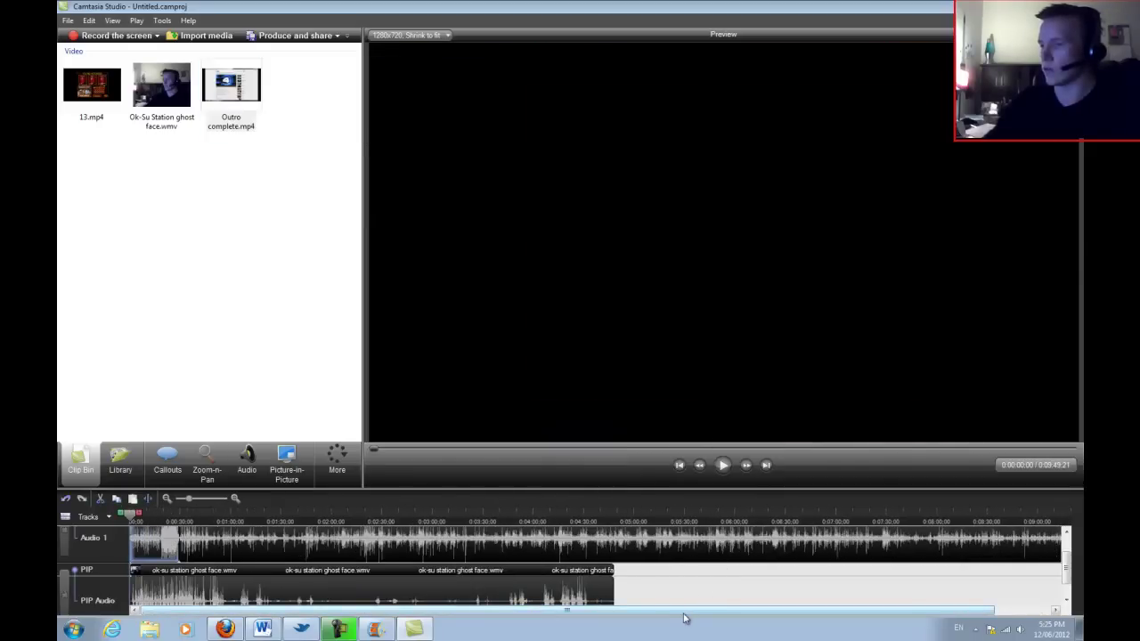
- Zoom the timeline to fit, then zoom in on the end of the gameplay
{"action": "left_click_drag", "start_coordinate": [689, 615], "coordinate": [623, 613]}
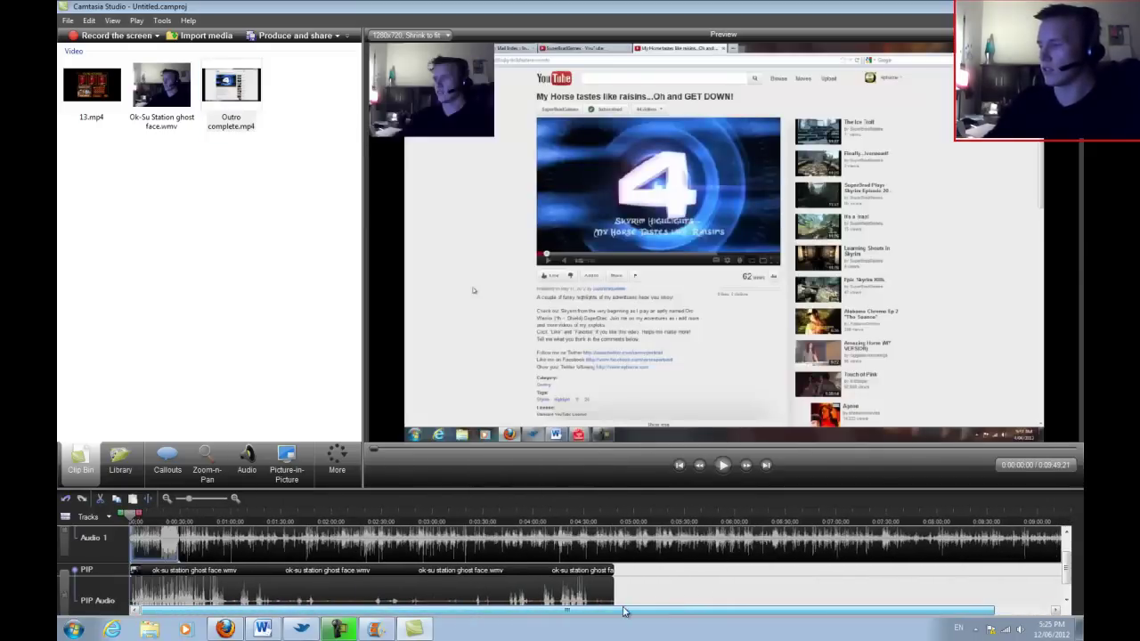
{"action": "scroll", "coordinate": [59, 537], "scroll_direction": "up", "scroll_amount": 2}
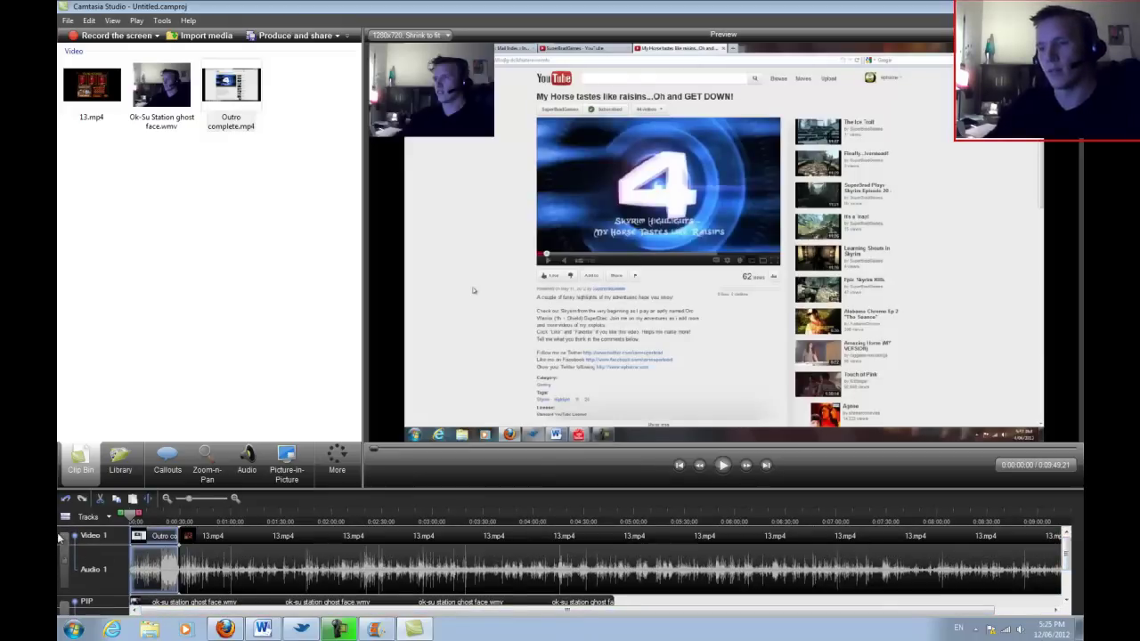
{"action": "scroll", "coordinate": [417, 543], "scroll_direction": "down", "scroll_amount": 2}
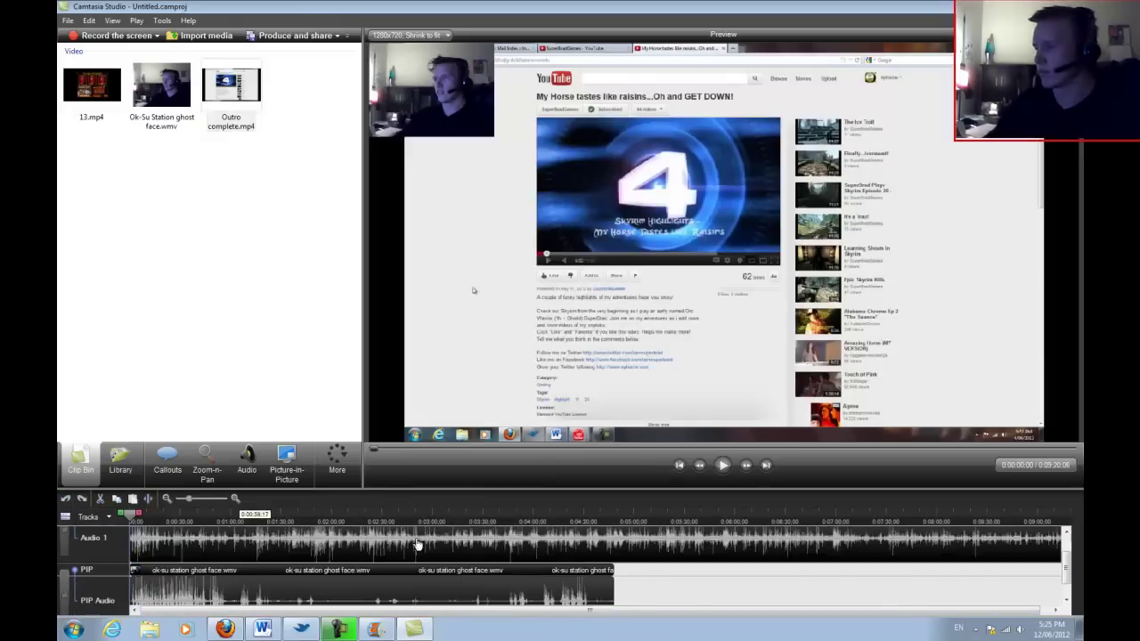
{"action": "left_click_drag", "start_coordinate": [1038, 516], "coordinate": [1069, 517]}
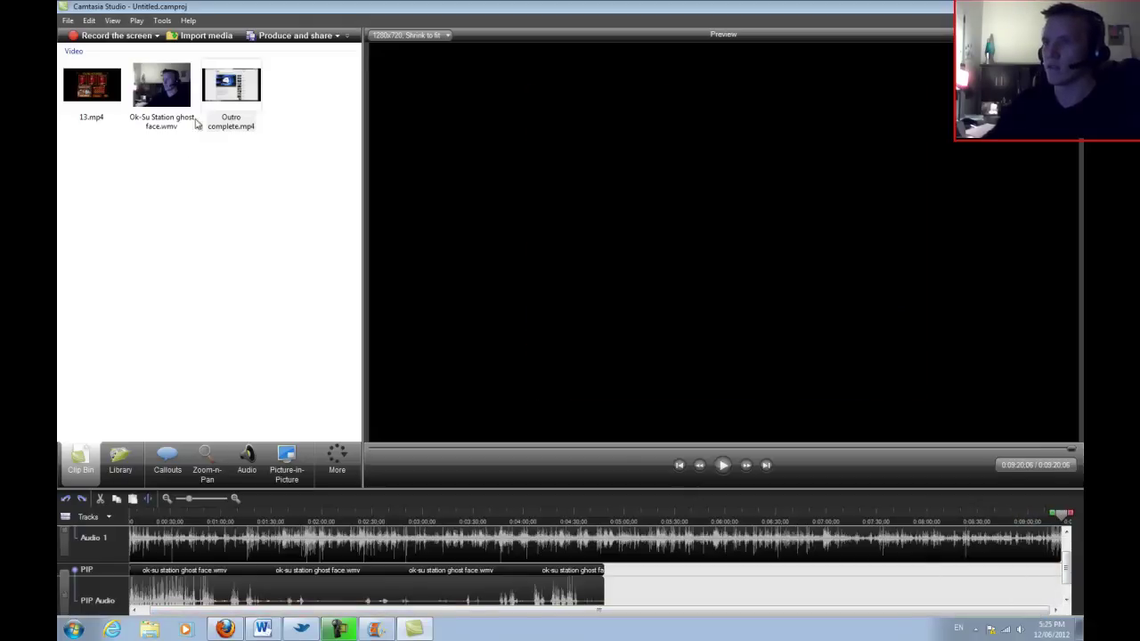
{"action": "left_click", "coordinate": [113, 19]}
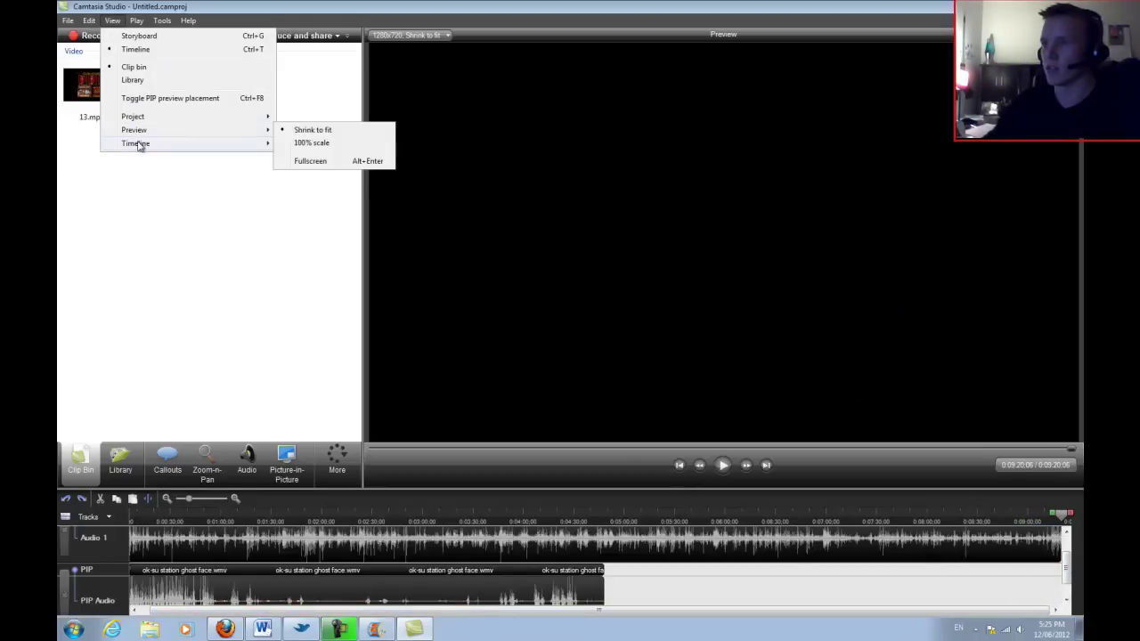
{"action": "mouse_move", "coordinate": [138, 145]}
{"action": "left_click", "coordinate": [309, 171]}
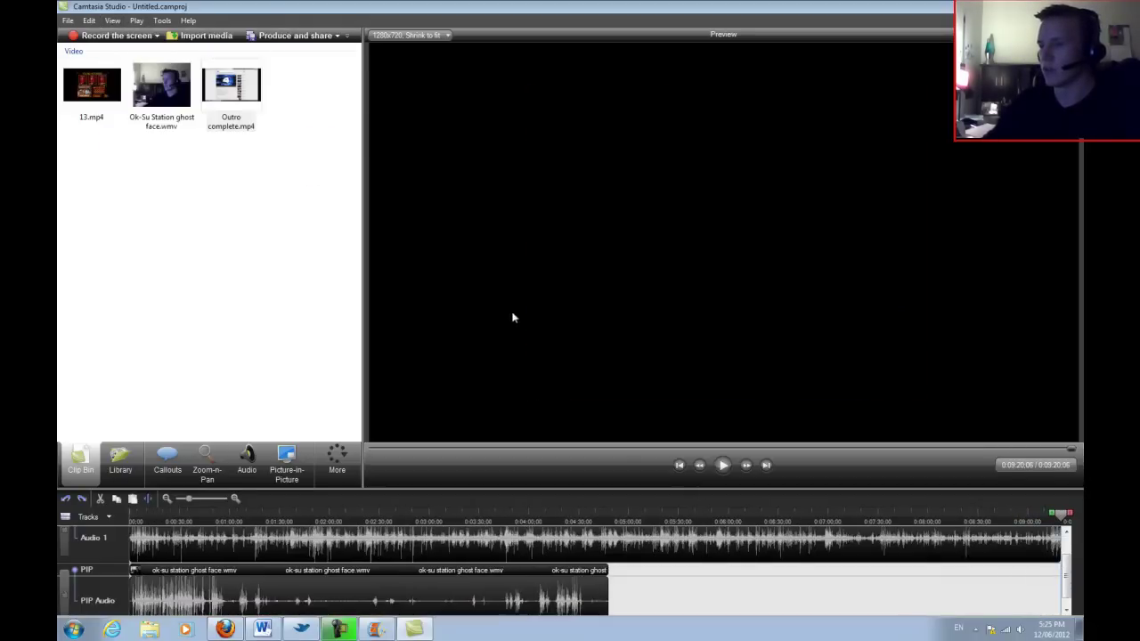
{"action": "left_click", "coordinate": [235, 499]}
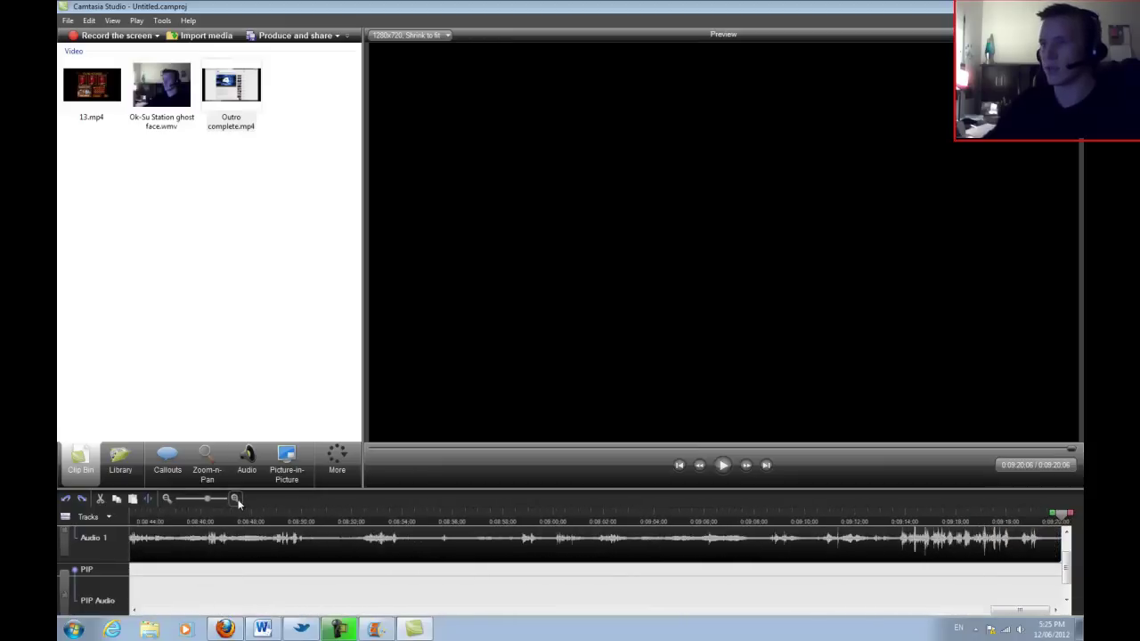
- Append the outro clip after the 13.mp4 footage on Video 1, with the playhead at its start
{"action": "right_click", "coordinate": [215, 95]}
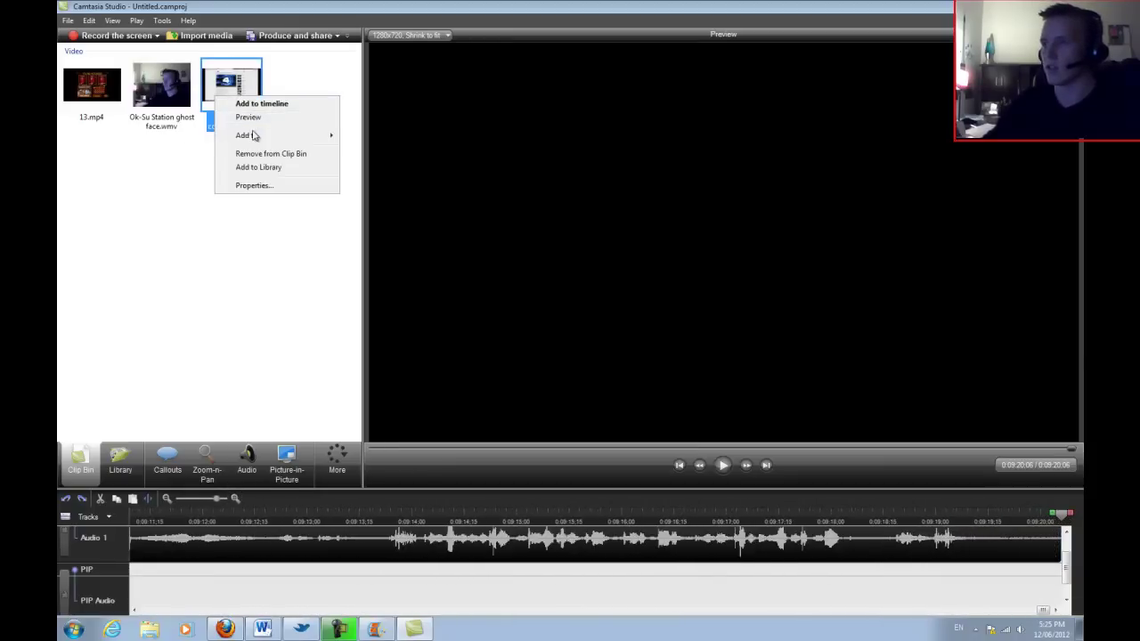
{"action": "mouse_move", "coordinate": [253, 136]}
{"action": "left_click", "coordinate": [386, 137]}
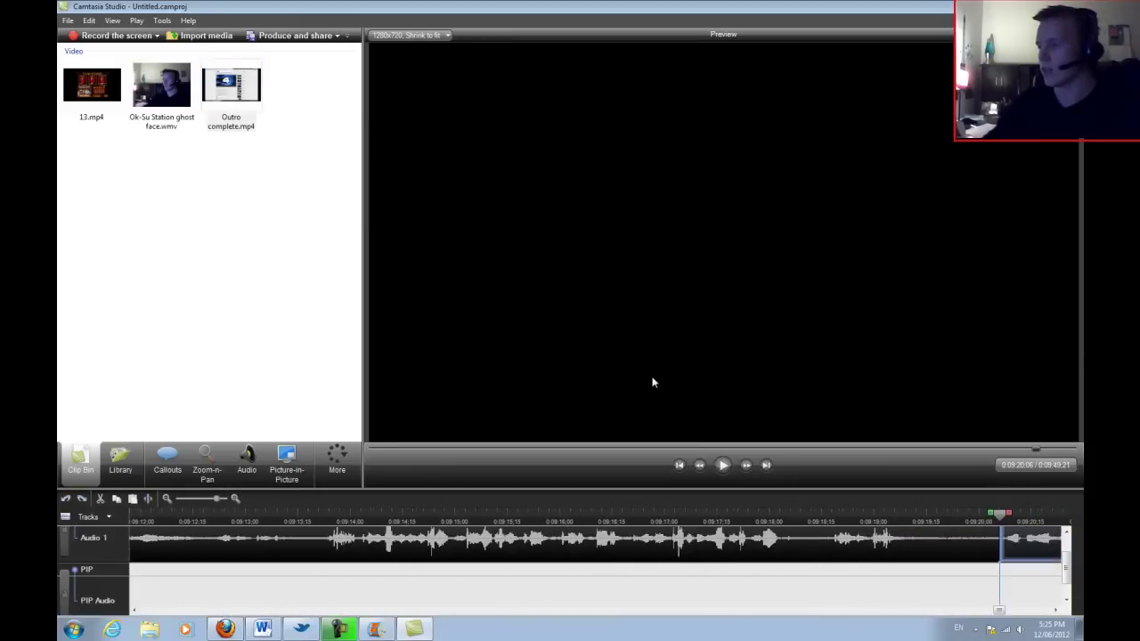
{"action": "scroll", "coordinate": [1066, 592], "scroll_direction": "up", "scroll_amount": 1}
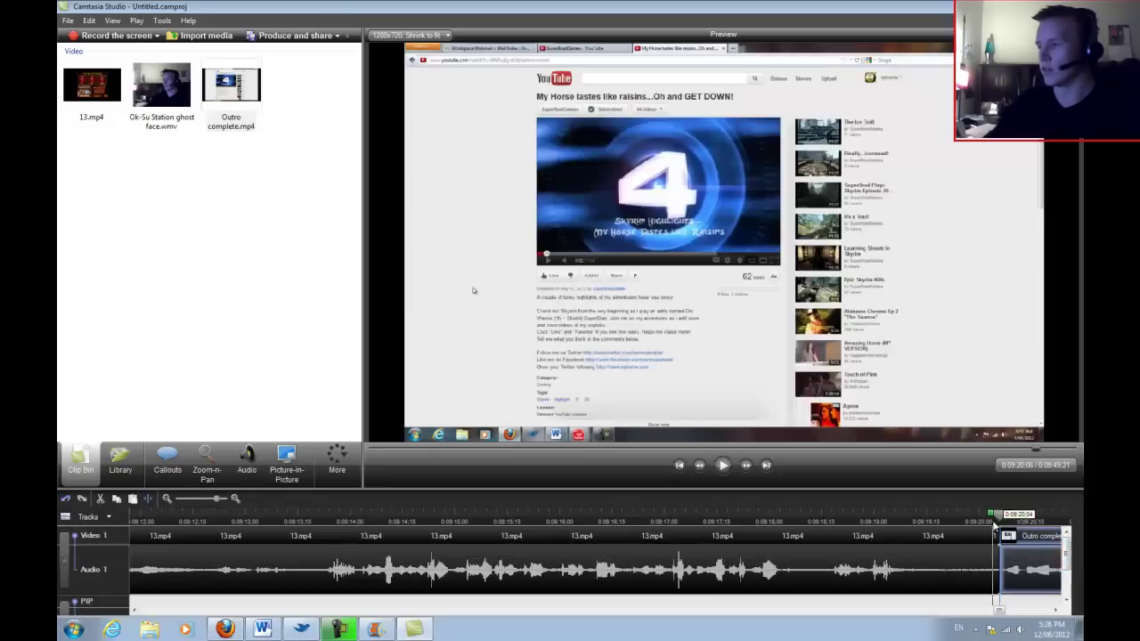
{"action": "left_click", "coordinate": [988, 516]}
- Play the preview from the outro's start to confirm it follows the gameplay
{"action": "left_click", "coordinate": [722, 465]}
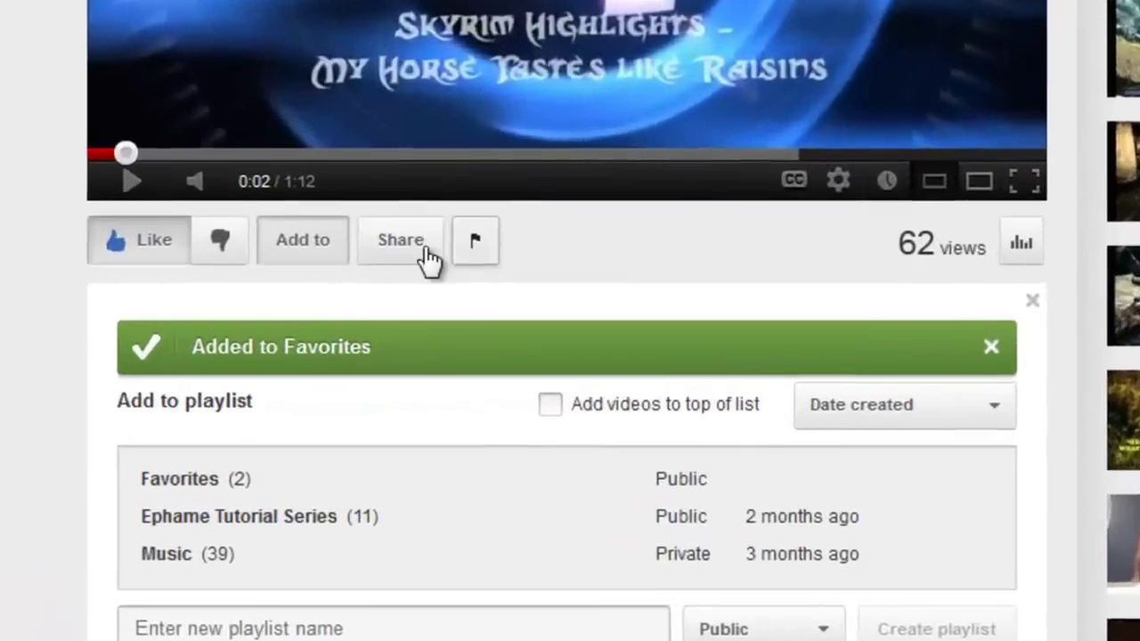
- Open the Share options for the 'My Horse tastes like raisins...Oh and GET DOWN!' video
{"action": "left_click", "coordinate": [425, 253]}
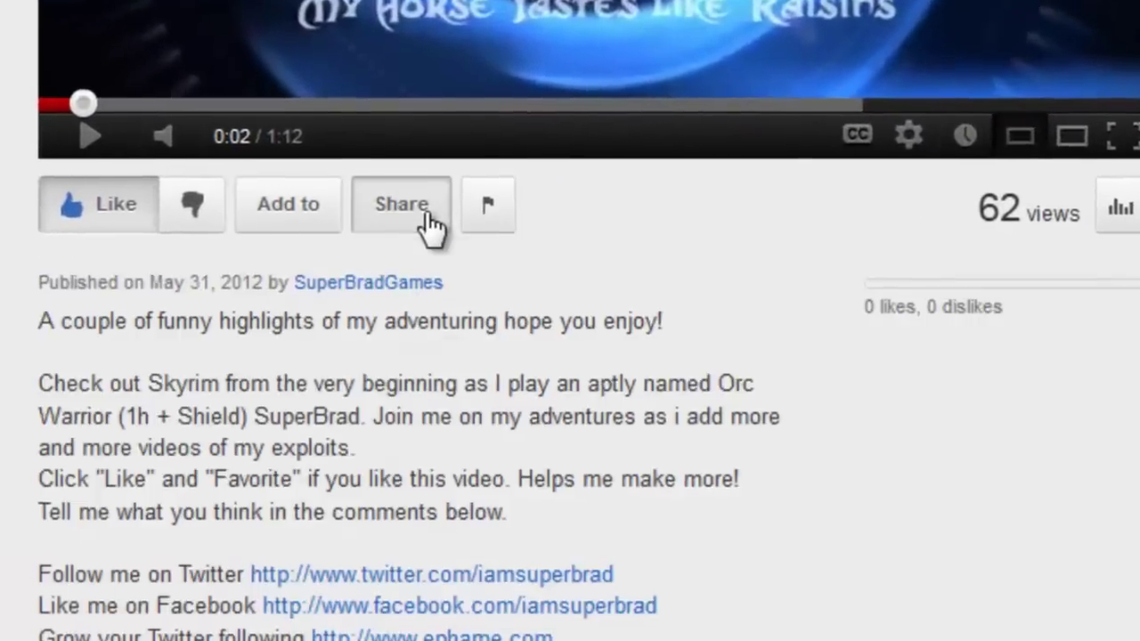